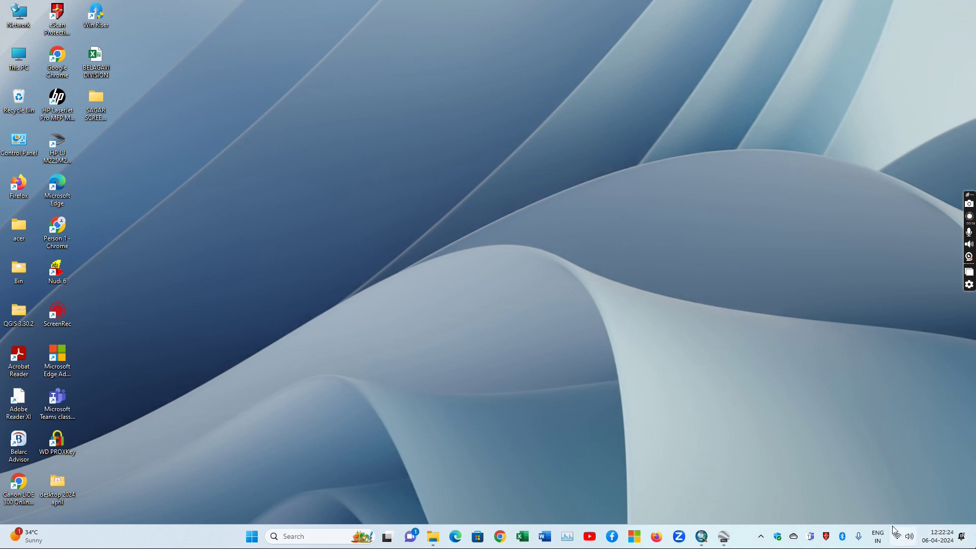
# Switch to Google Earth Pro and outline the Range Forest Office Gujanal site with a new four-corner polygon.
pyautogui.click(724, 537)
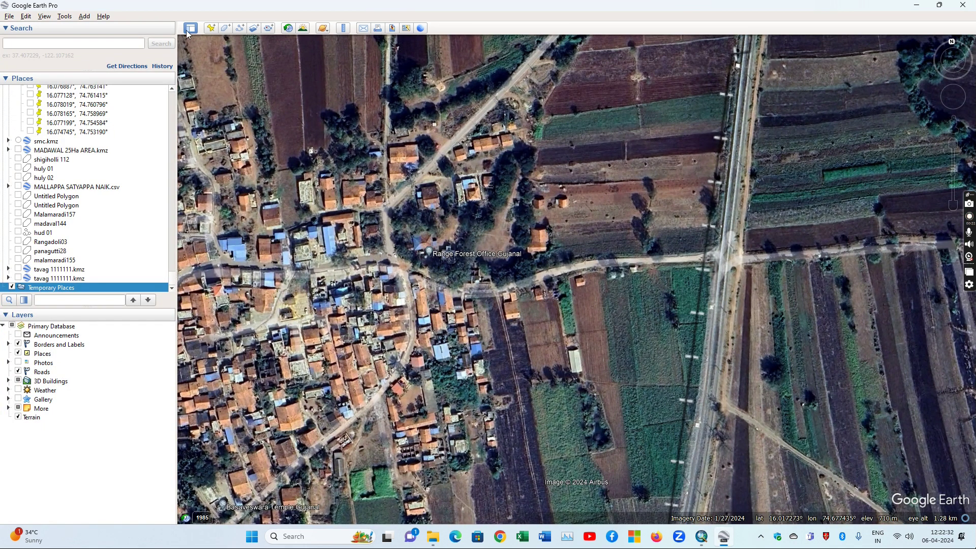
pyautogui.click(225, 28)
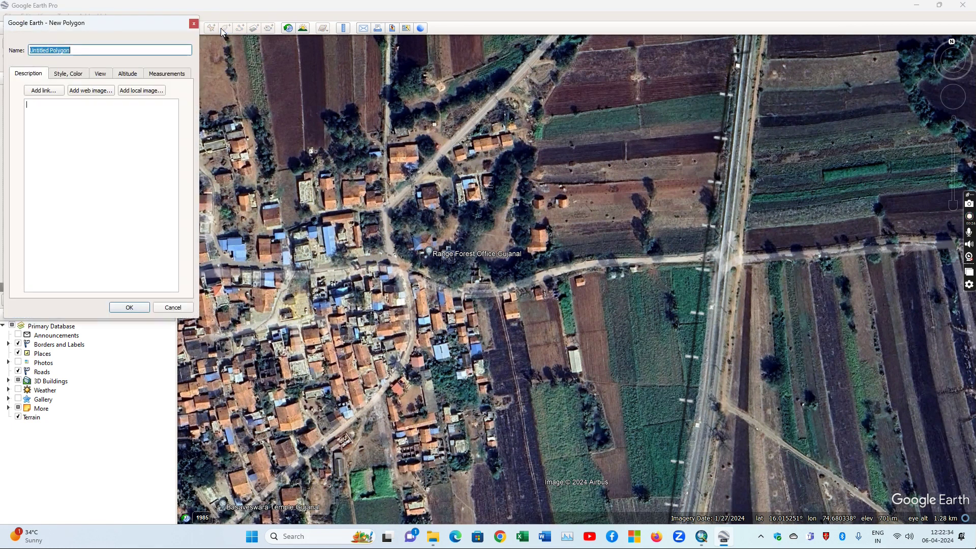
pyautogui.click(391, 217)
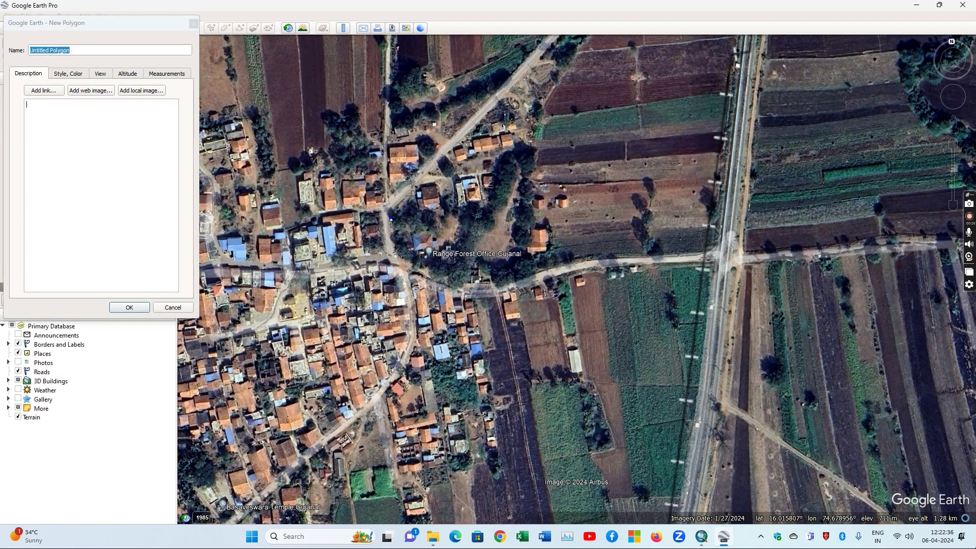
pyautogui.click(397, 252)
pyautogui.click(451, 283)
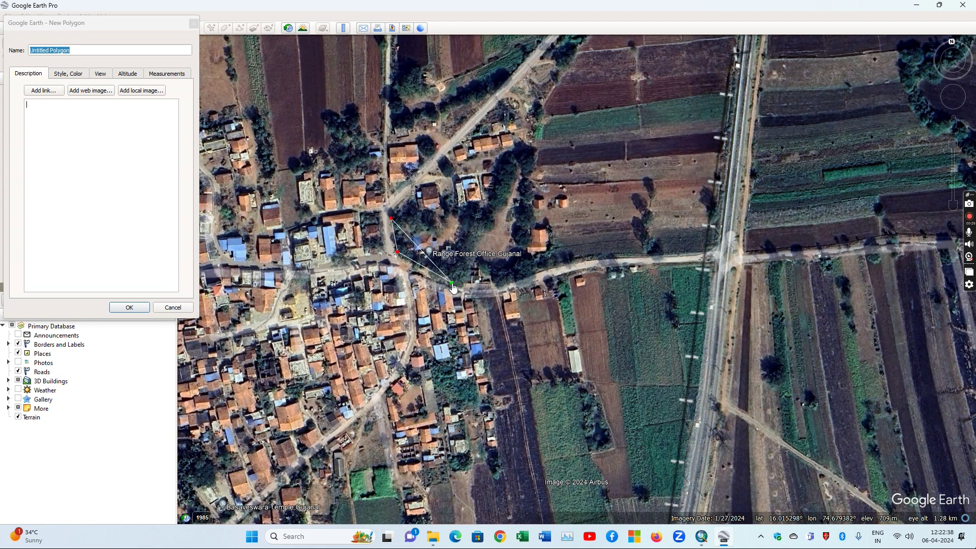
pyautogui.click(485, 215)
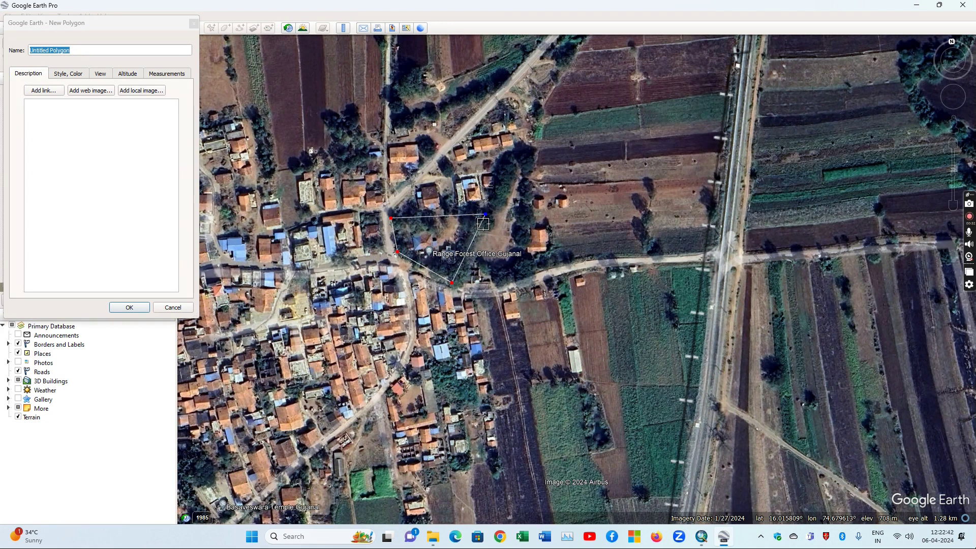
# Name the new polygon RANGE OFFICE GUJANAL and finish creating it.
pyautogui.click(108, 53)
pyautogui.press('BackSpace')
pyautogui.press('BackSpace')
pyautogui.press('BackSpace')
pyautogui.press('BackSpace')
pyautogui.press('BackSpace')
pyautogui.press('BackSpace')
pyautogui.press('BackSpace')
pyautogui.press('BackSpace')
pyautogui.press('BackSpace')
pyautogui.press('BackSpace')
pyautogui.press('BackSpace')
pyautogui.press('BackSpace')
pyautogui.press('BackSpace')
pyautogui.press('BackSpace')
pyautogui.press('BackSpace')
pyautogui.write('R')
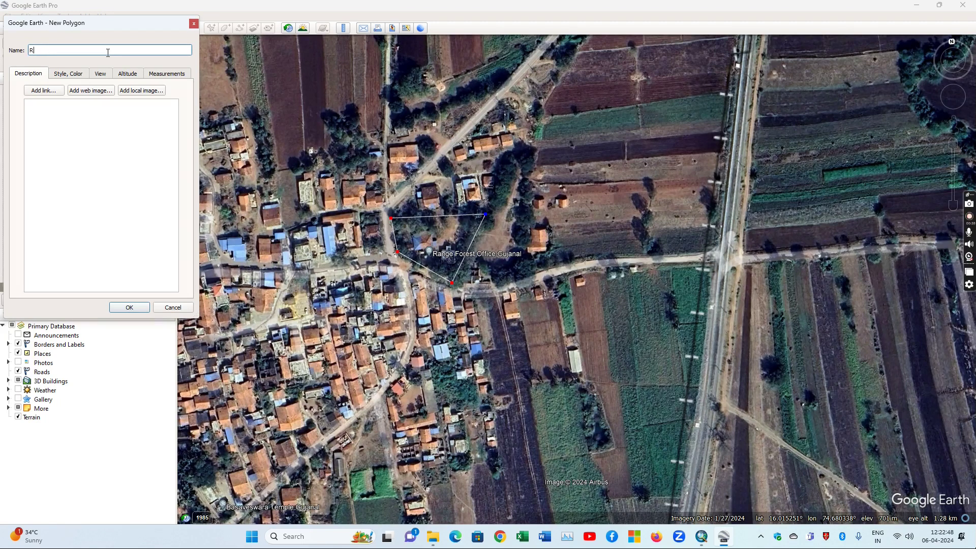
pyautogui.write('ANGE OFFICE GUJANAL')
pyautogui.click(133, 307)
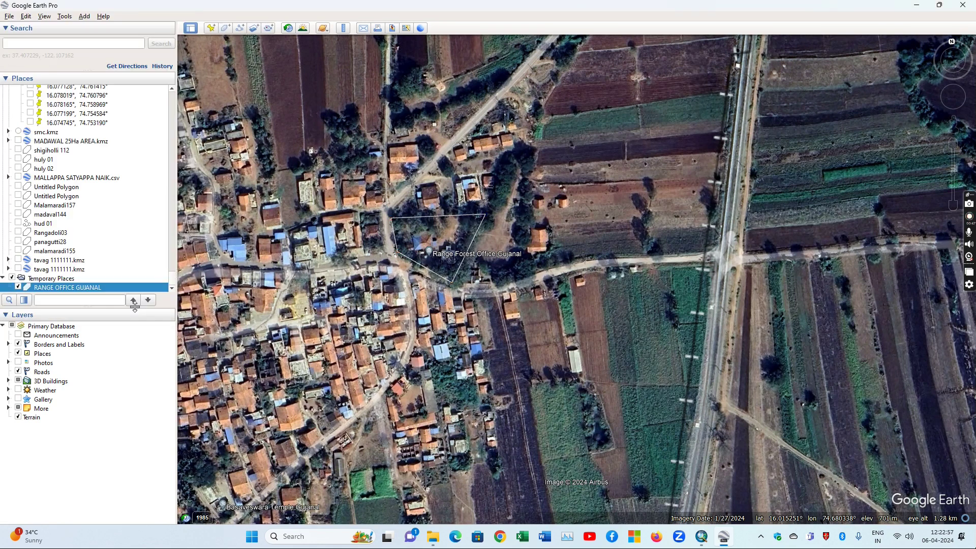
# Save the RANGE OFFICE GUJANAL polygon as a KML file in the KML folder, keeping its name.
pyautogui.rightClick(82, 289)
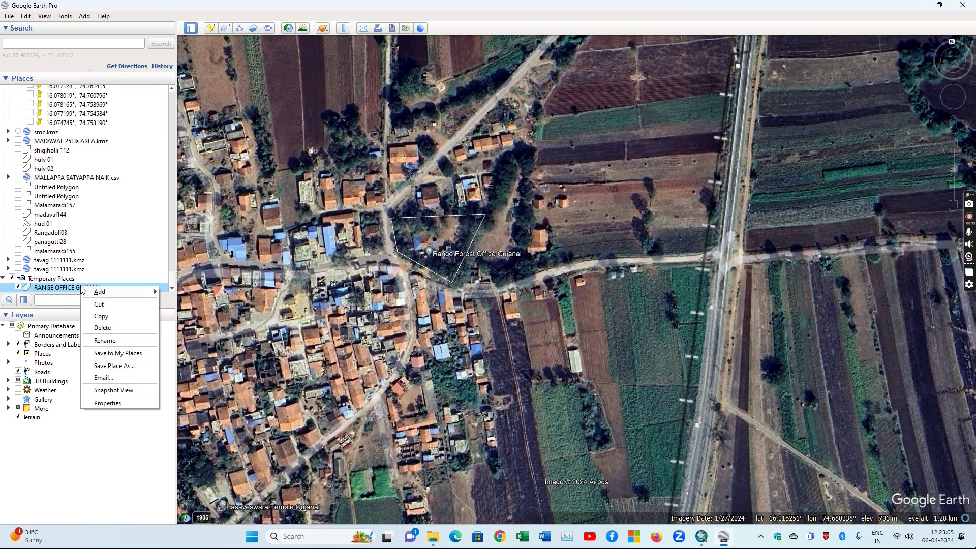
pyautogui.click(113, 366)
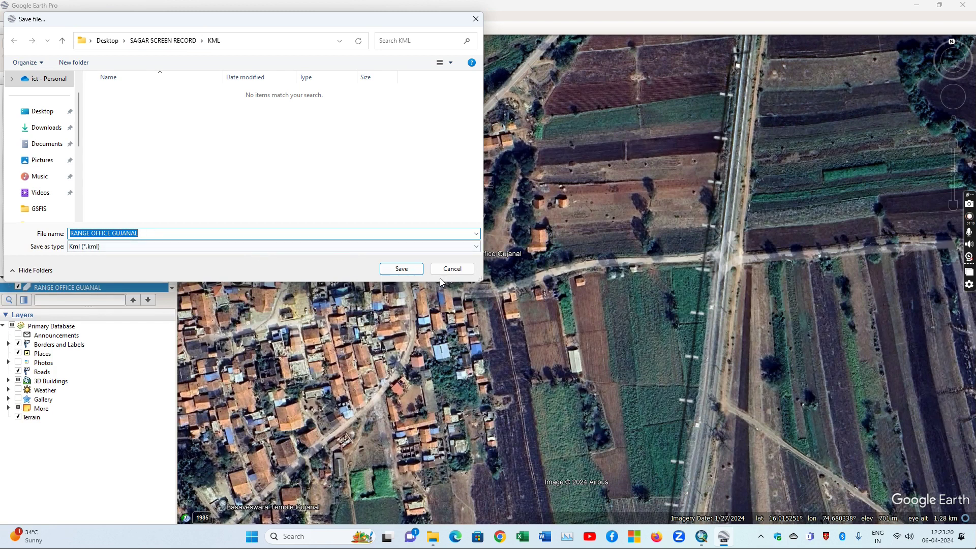
pyautogui.click(386, 268)
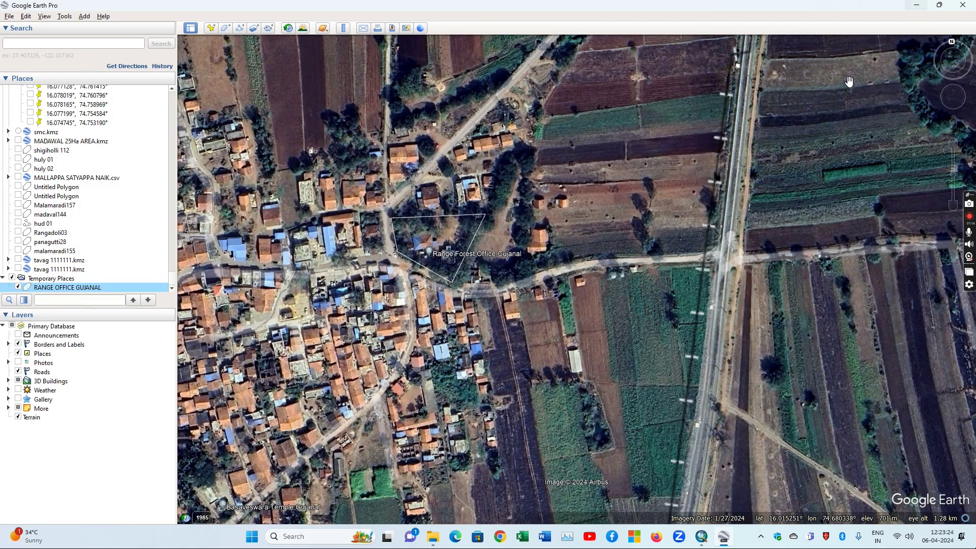
# Minimize Google Earth Pro, switch to ArcMap and open ArcToolbox.
pyautogui.click(916, 6)
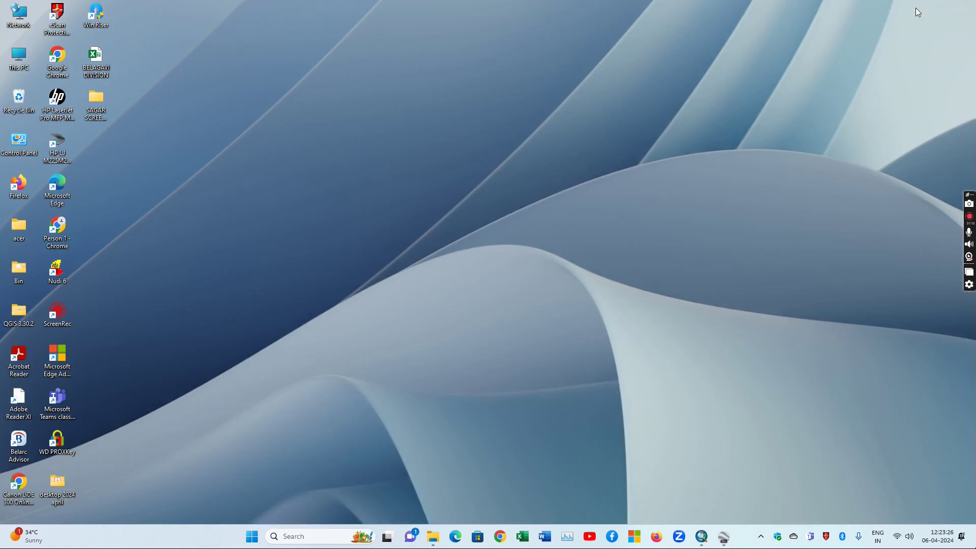
pyautogui.moveTo(707, 539)
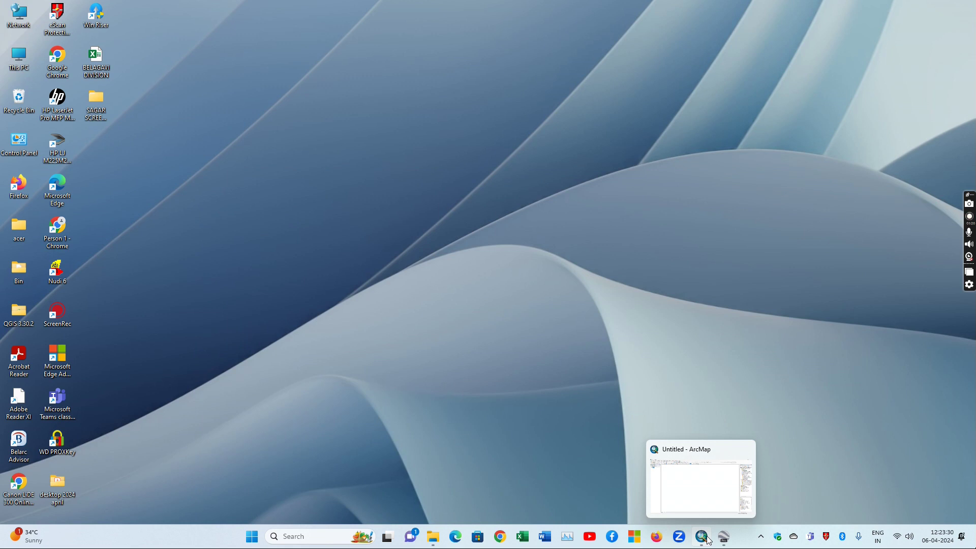
pyautogui.click(702, 537)
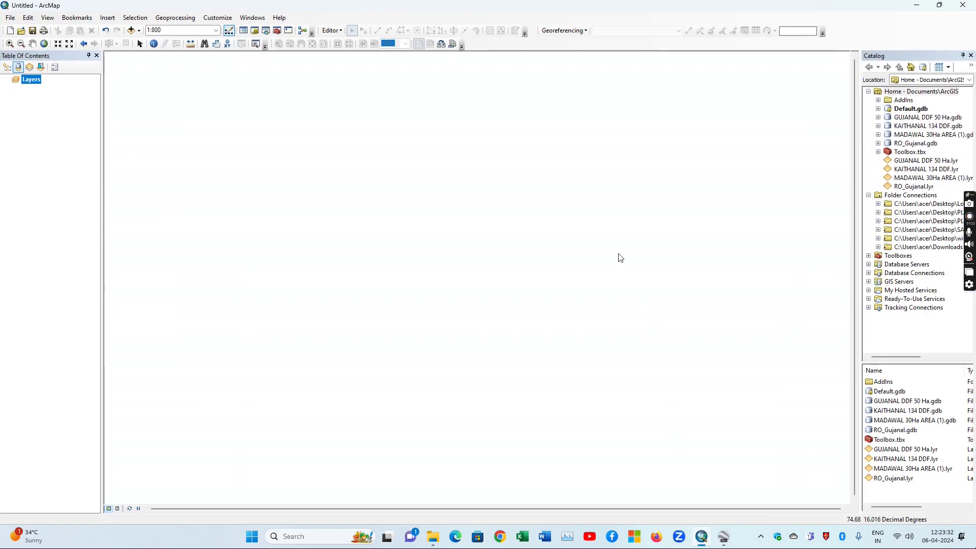
pyautogui.click(277, 32)
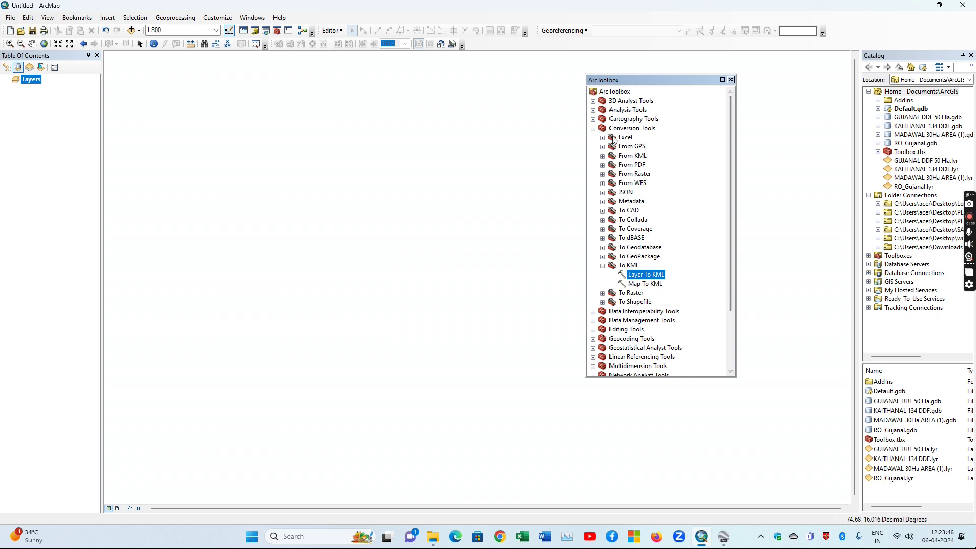
# Browse the Conversion Tools and open the KML To Layer tool from the From KML toolset.
pyautogui.click(595, 129)
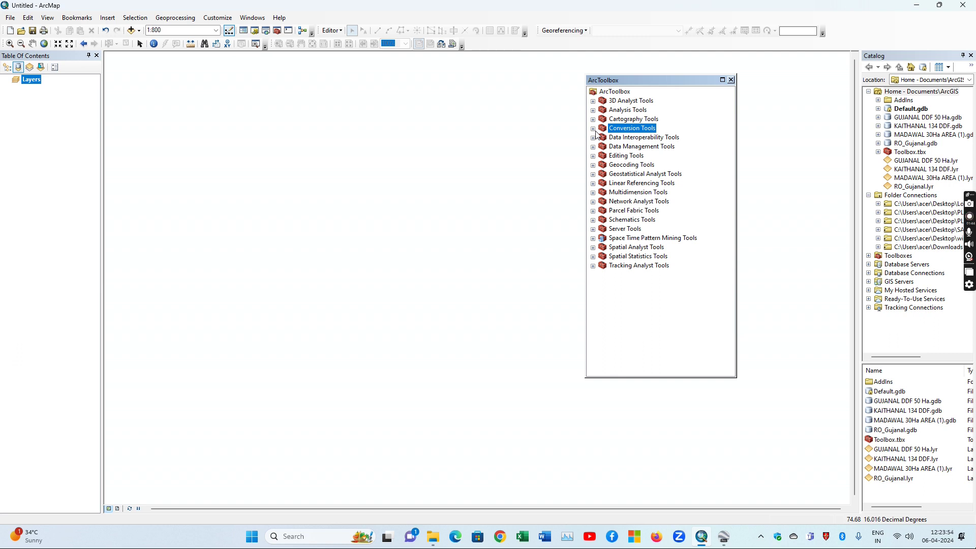
pyautogui.click(593, 129)
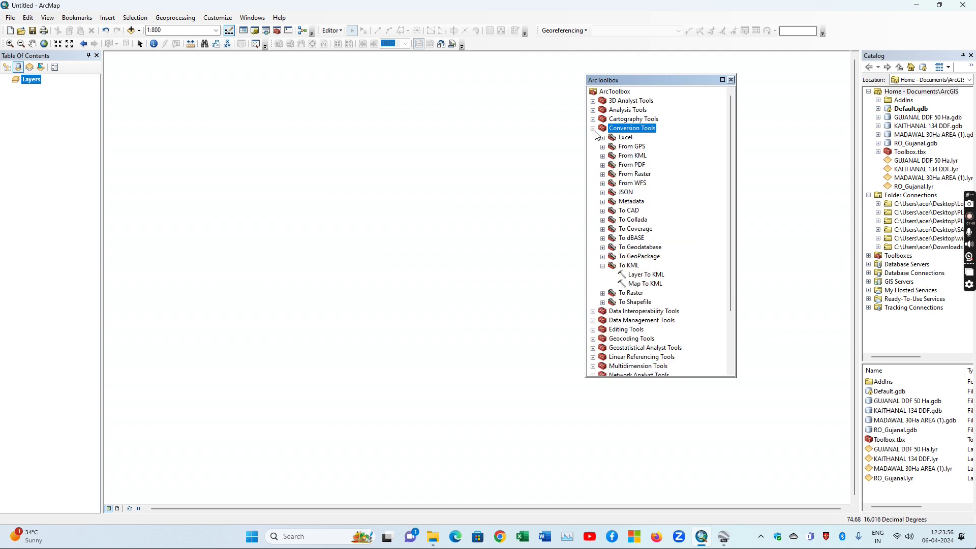
pyautogui.click(603, 266)
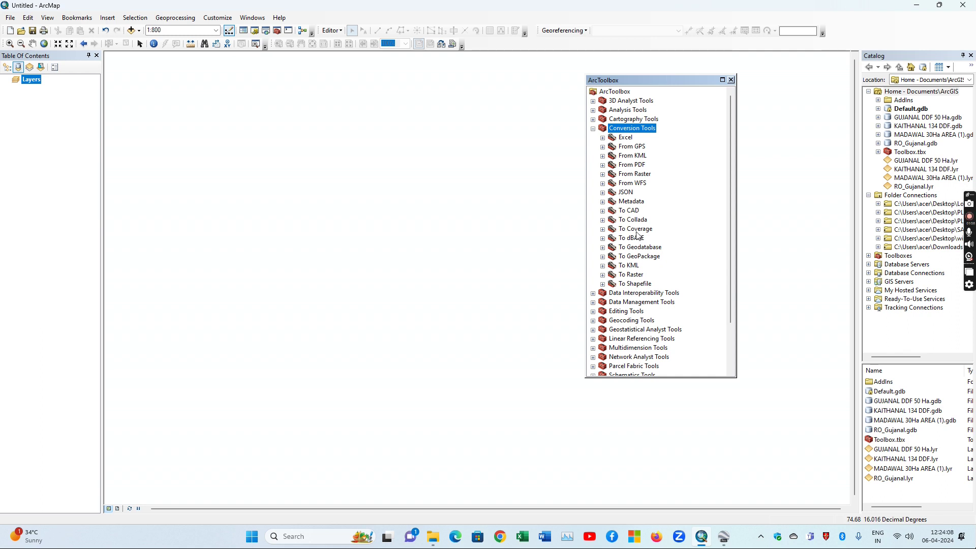
pyautogui.click(603, 138)
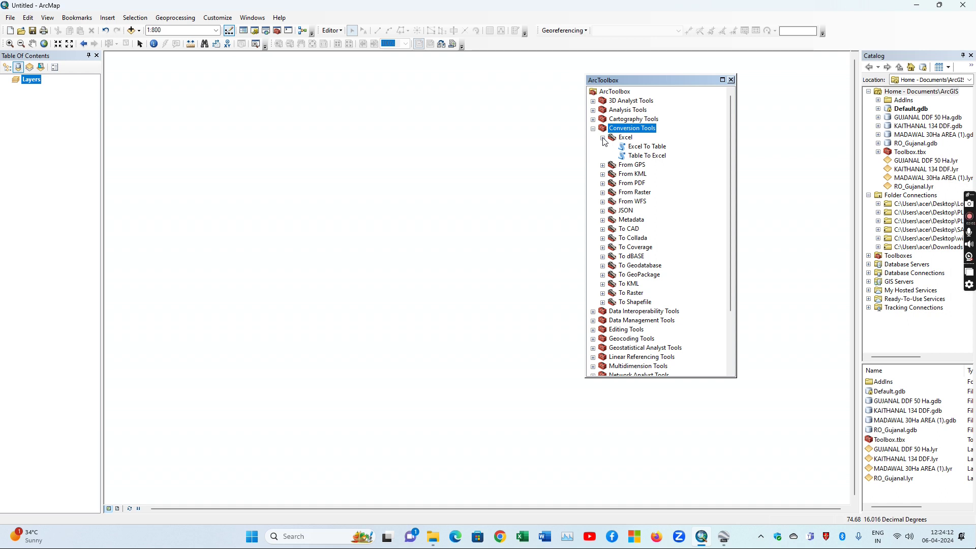
pyautogui.click(604, 139)
pyautogui.click(603, 147)
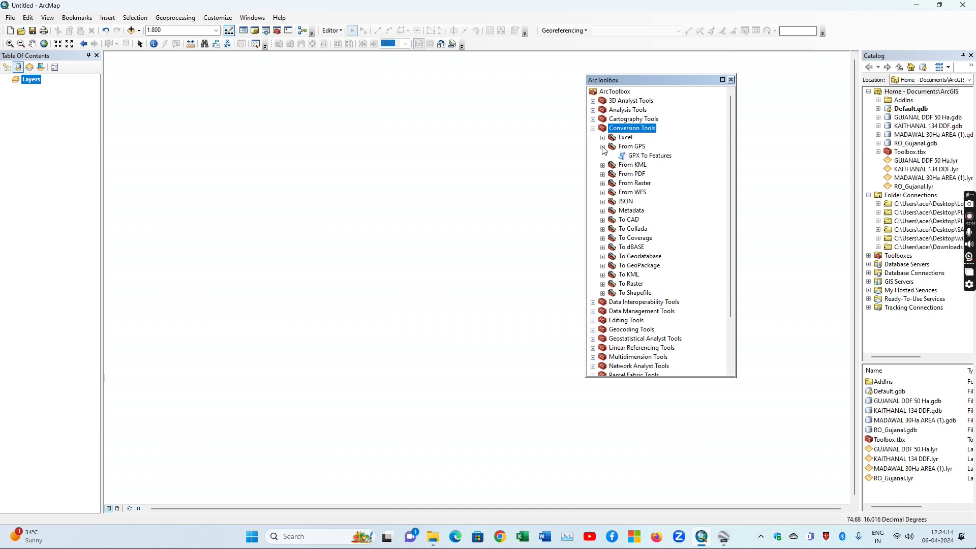
pyautogui.click(604, 148)
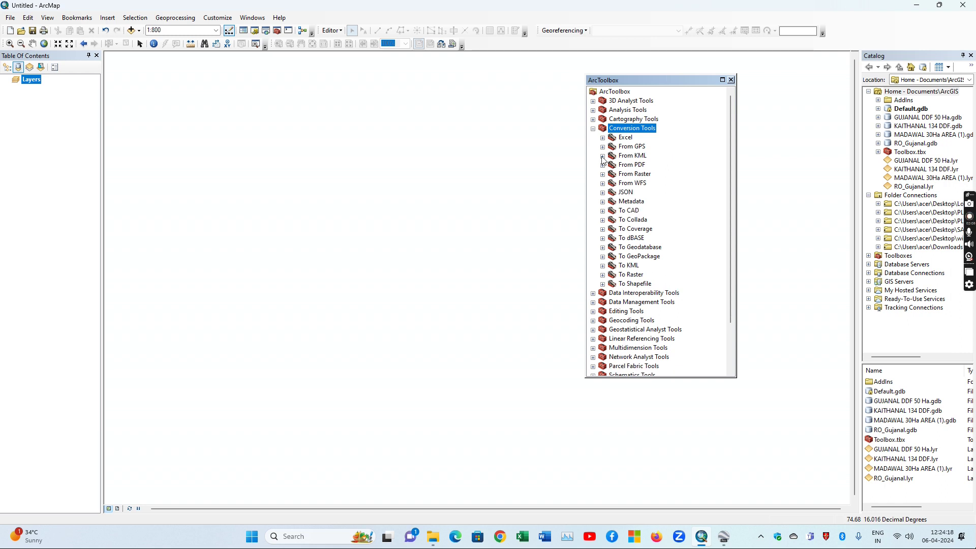
pyautogui.click(603, 156)
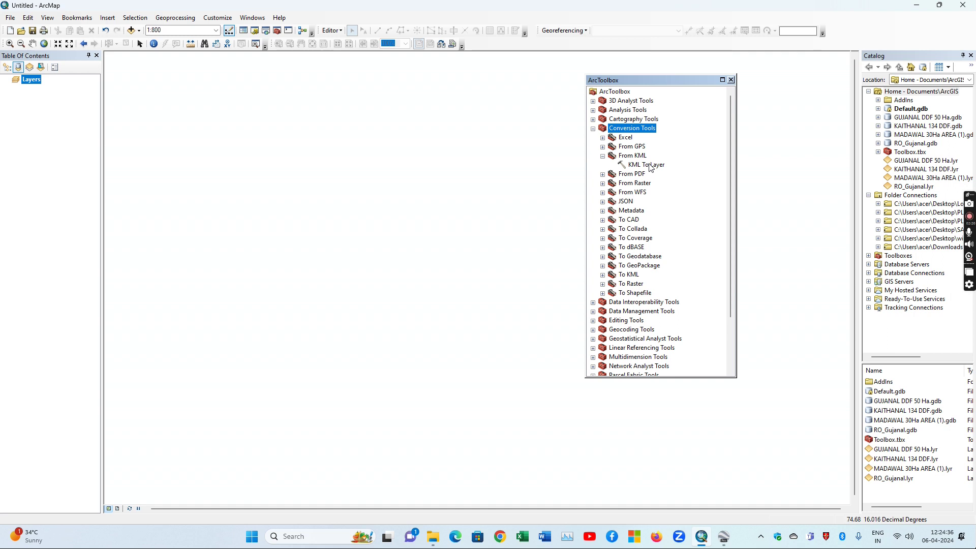
pyautogui.click(650, 167)
pyautogui.doubleClick(650, 166)
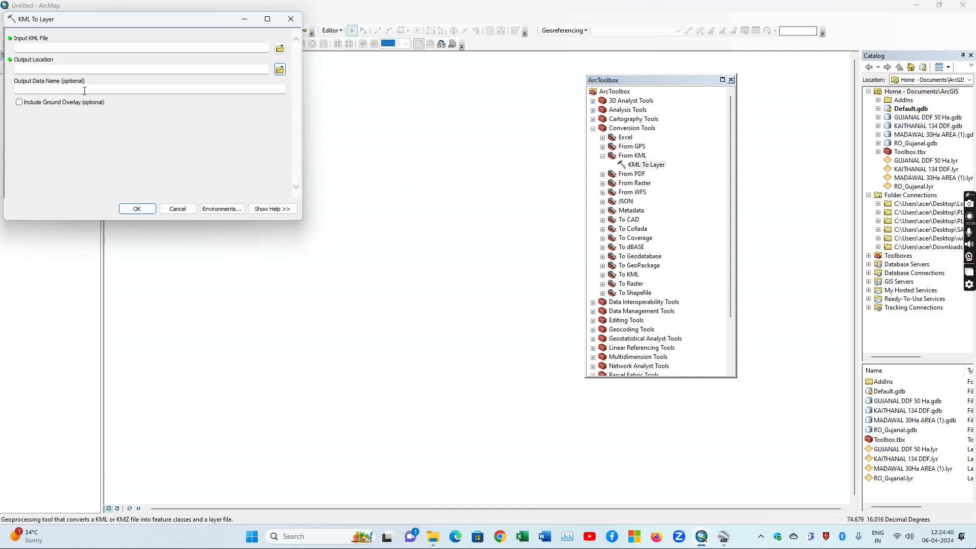
# Choose RANGE OFFICE GUJANAL.kml from the KML folder as the input file for the KML To Layer conversion.
pyautogui.moveTo(105, 22); pyautogui.dragTo(347, 150)
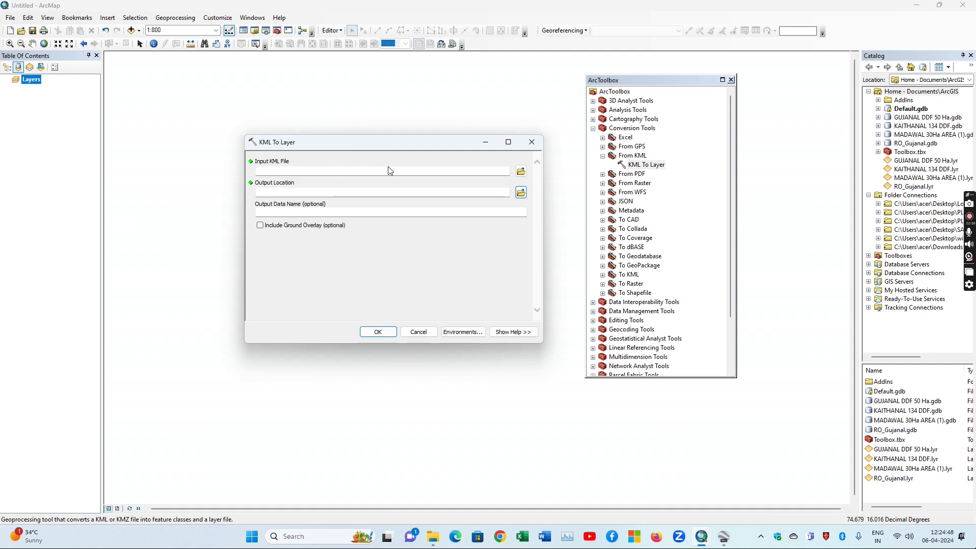
pyautogui.click(520, 173)
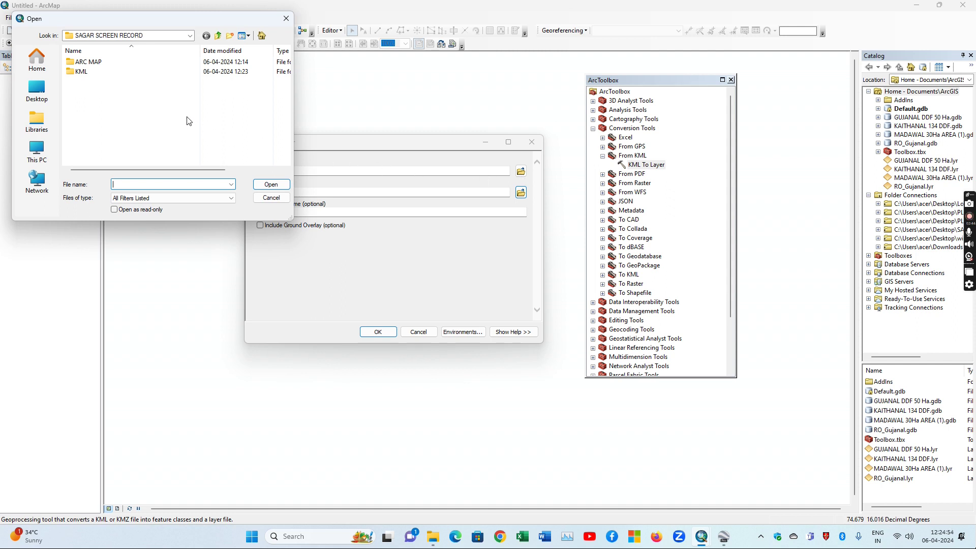
pyautogui.doubleClick(81, 72)
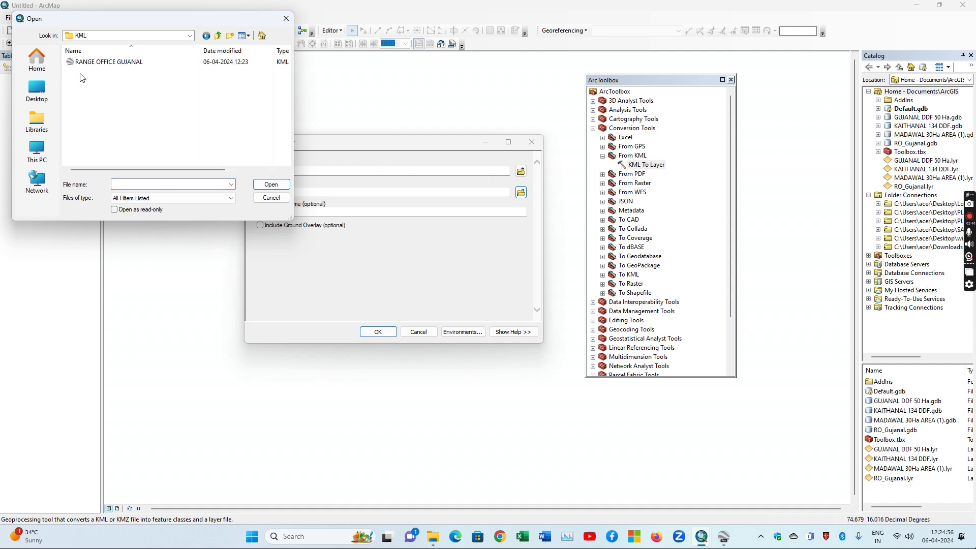
pyautogui.click(110, 63)
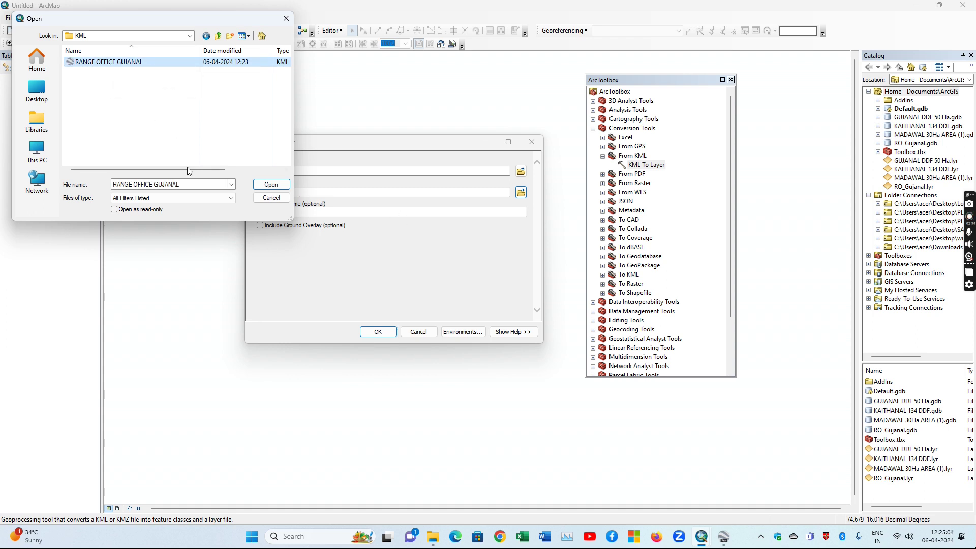
pyautogui.click(271, 185)
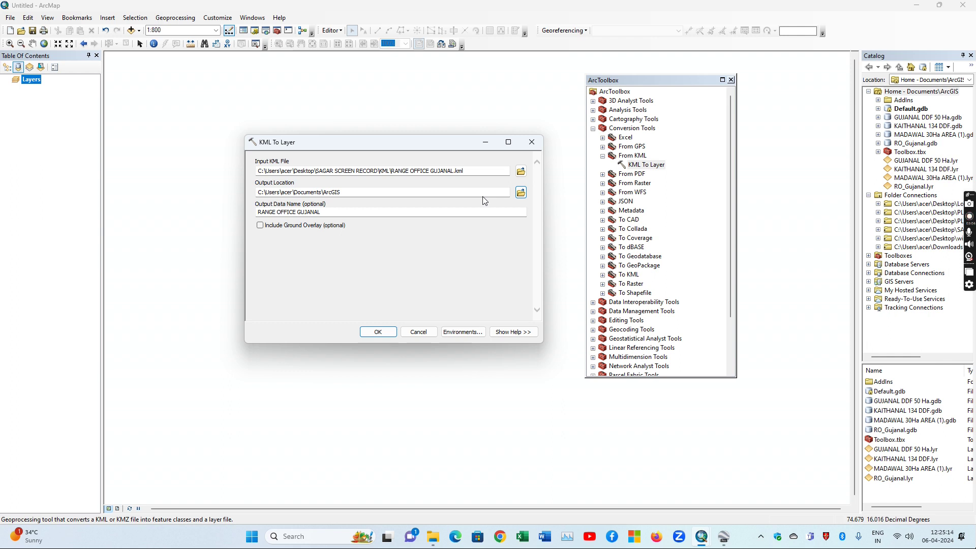
# Set the output location to the ARC SHAPE FILE folder, run KML To Layer, and close ArcToolbox.
pyautogui.click(520, 193)
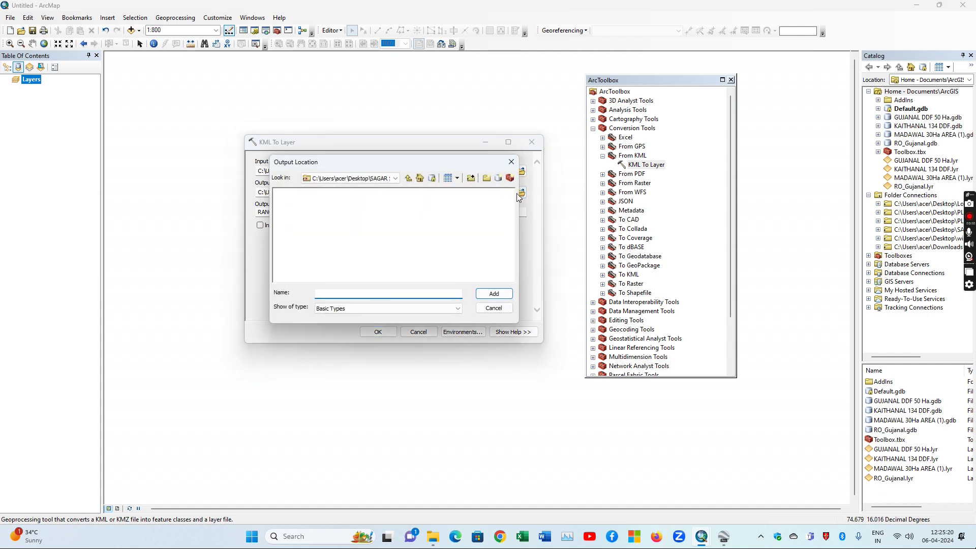
pyautogui.click(409, 179)
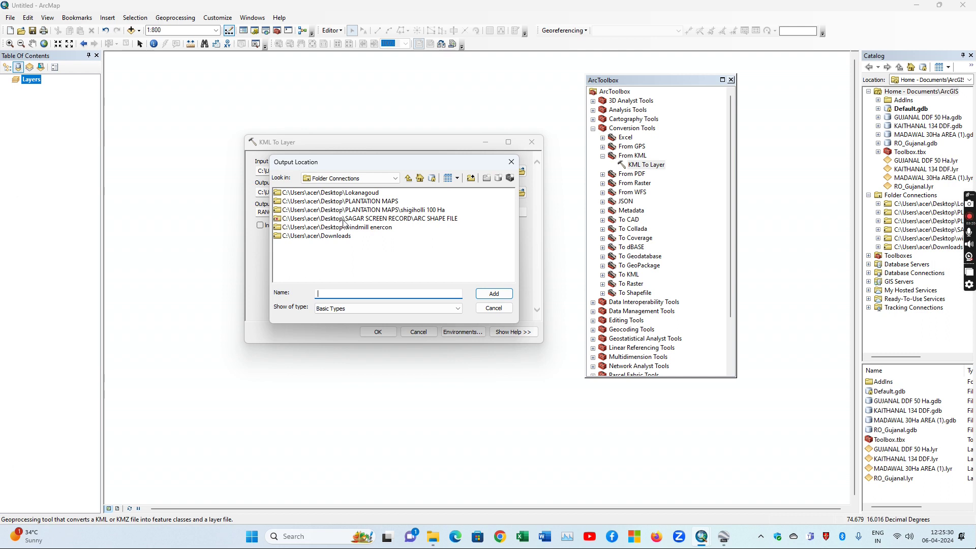
pyautogui.click(436, 224)
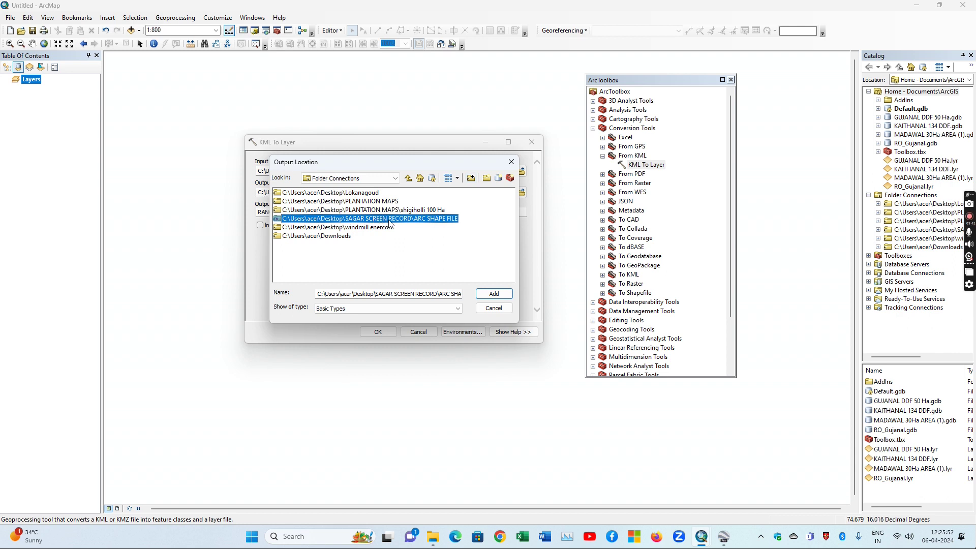
pyautogui.click(493, 293)
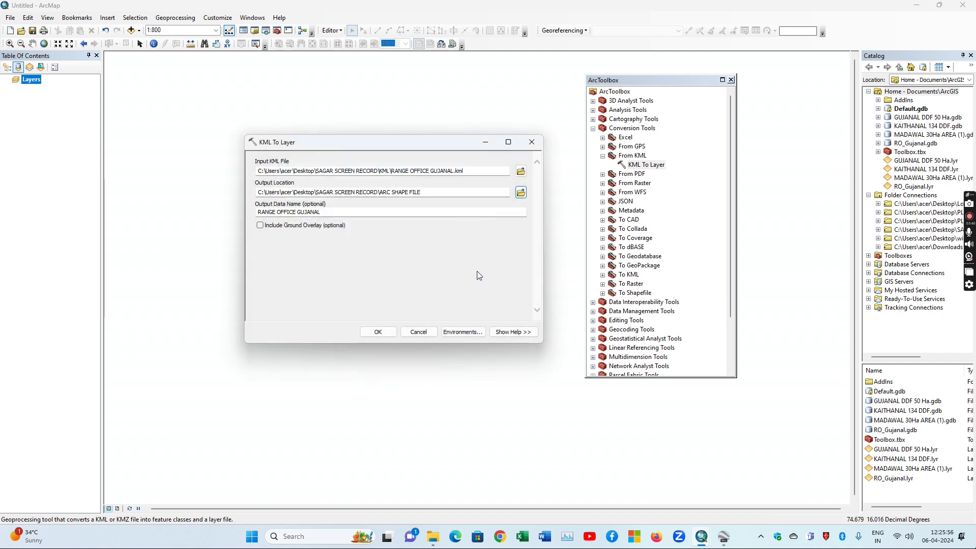
pyautogui.click(384, 334)
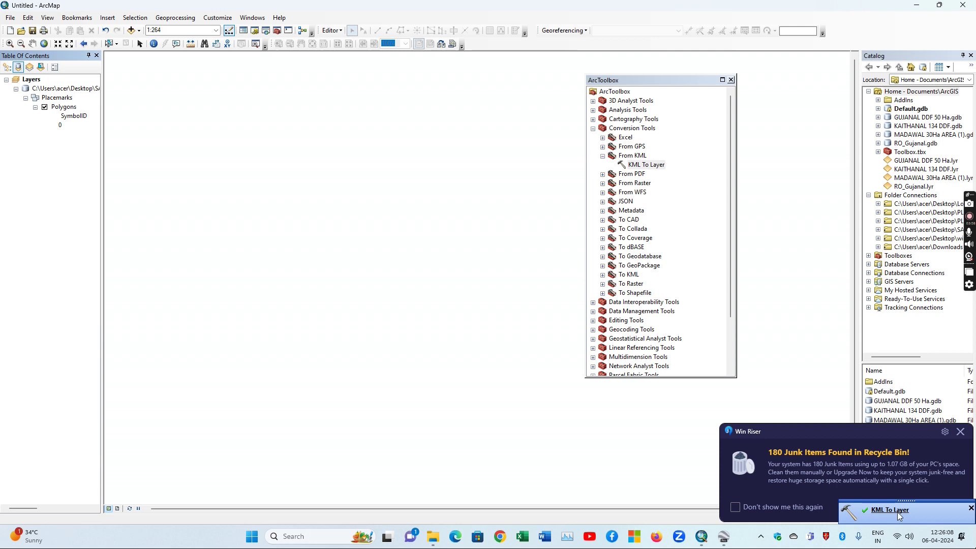
pyautogui.click(960, 431)
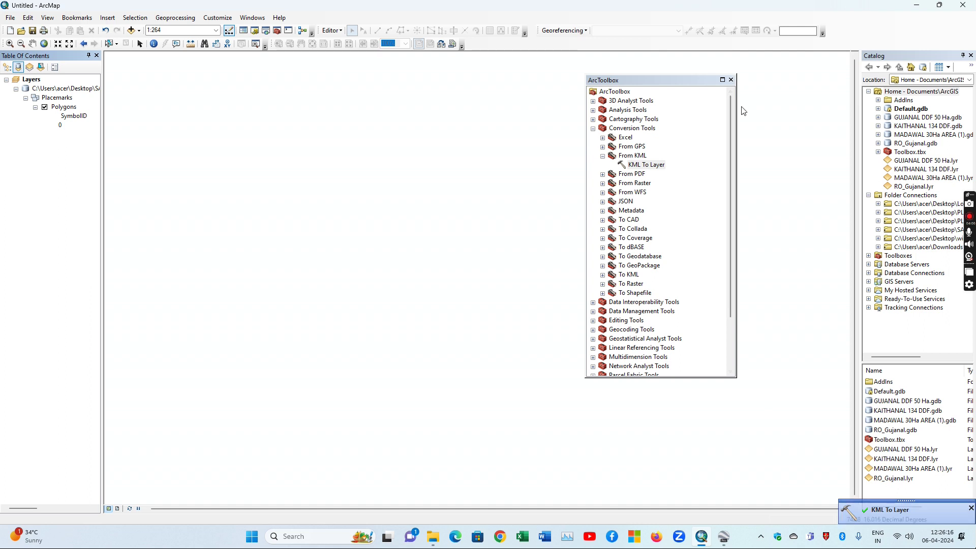
pyautogui.click(731, 81)
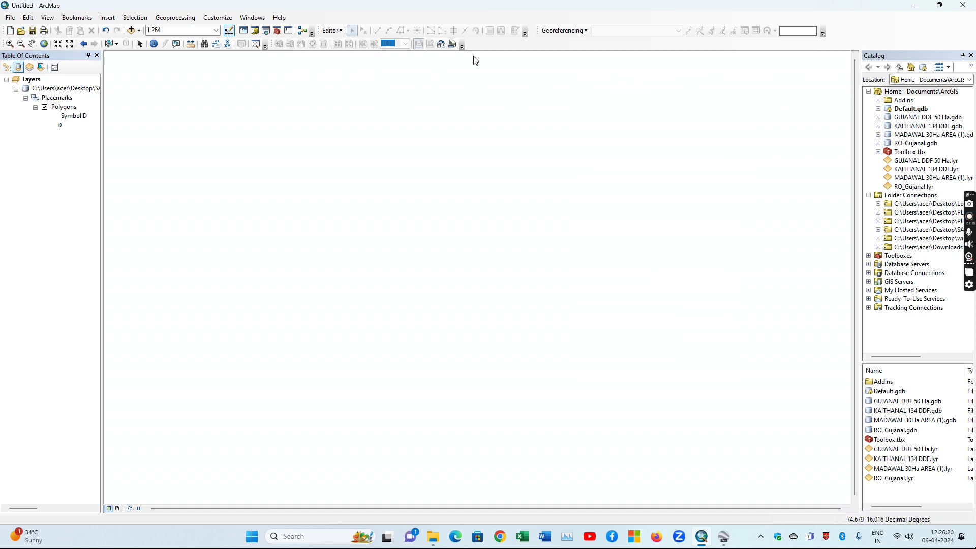
pyautogui.click(11, 18)
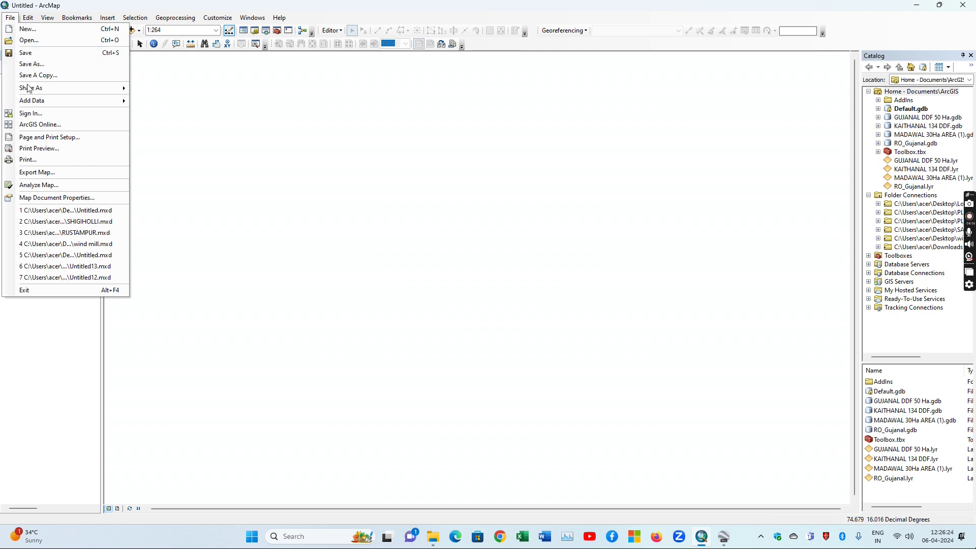
pyautogui.moveTo(30, 101)
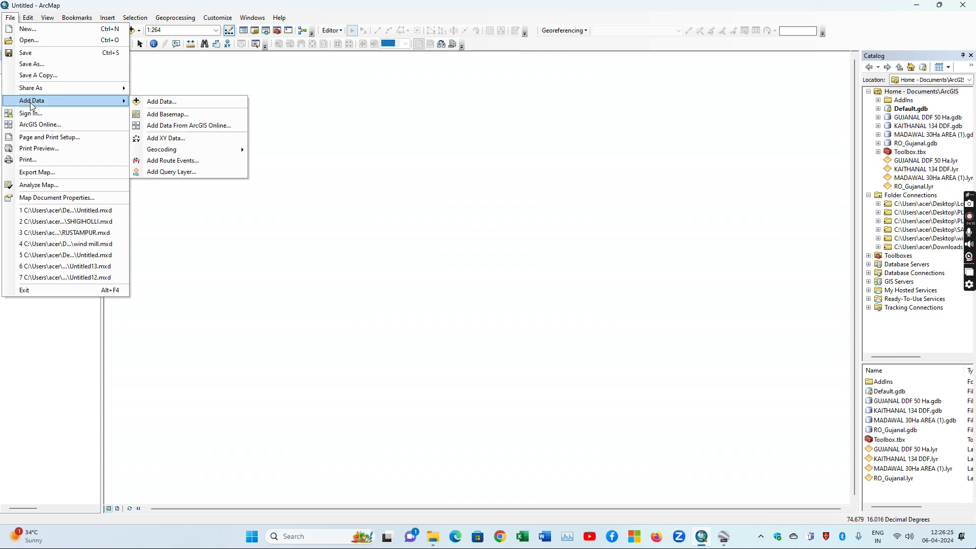
pyautogui.click(186, 105)
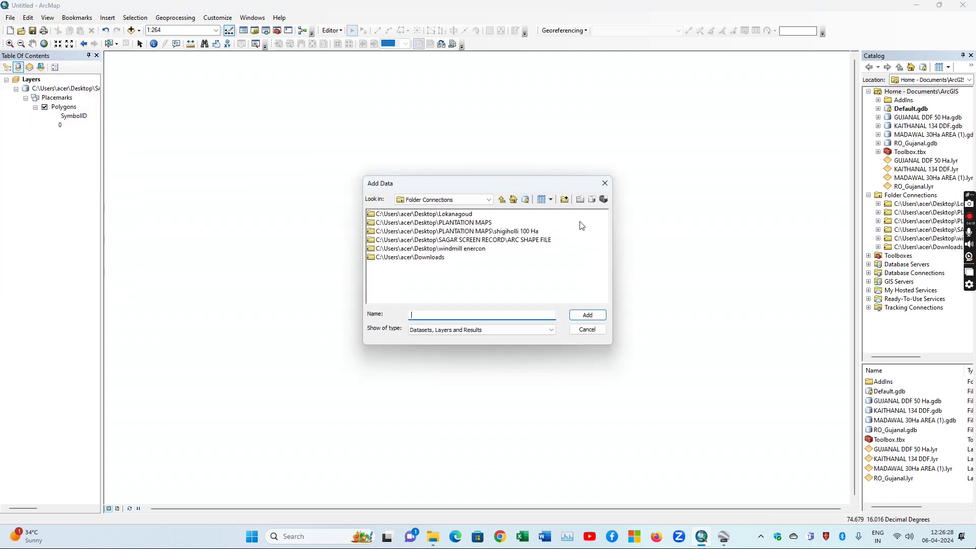
pyautogui.click(502, 200)
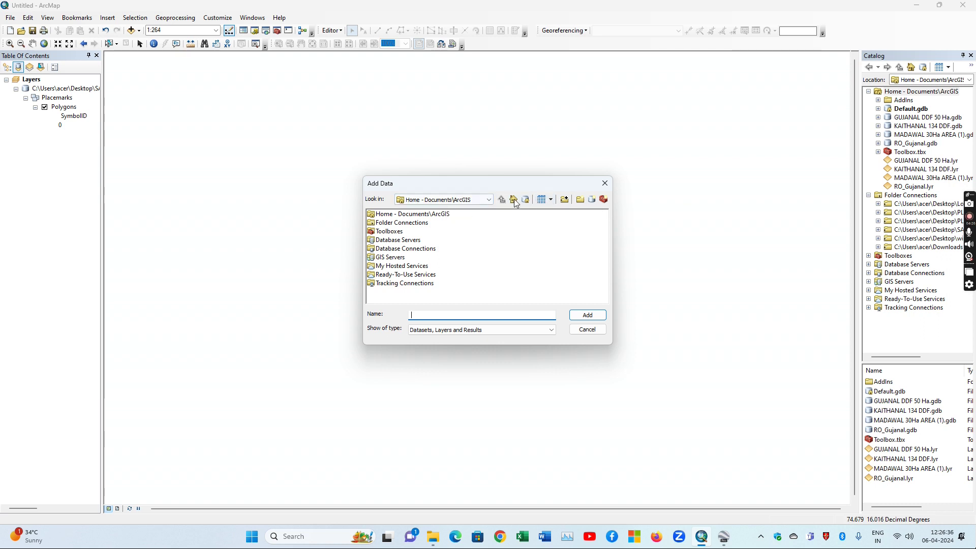
pyautogui.click(605, 183)
# Start adding data to the map and connect to the ARC SHAPE FILE folder on the desktop.
pyautogui.click(10, 17)
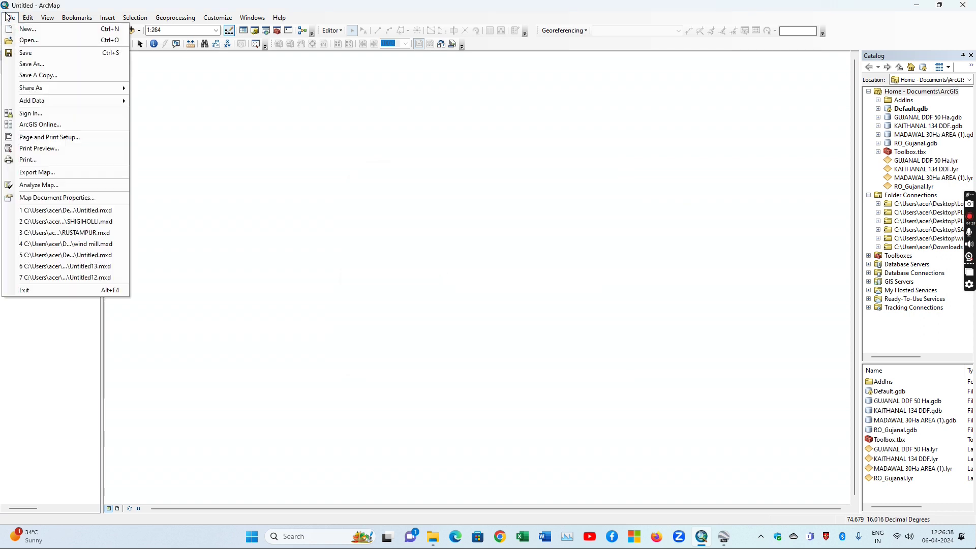
pyautogui.moveTo(27, 101)
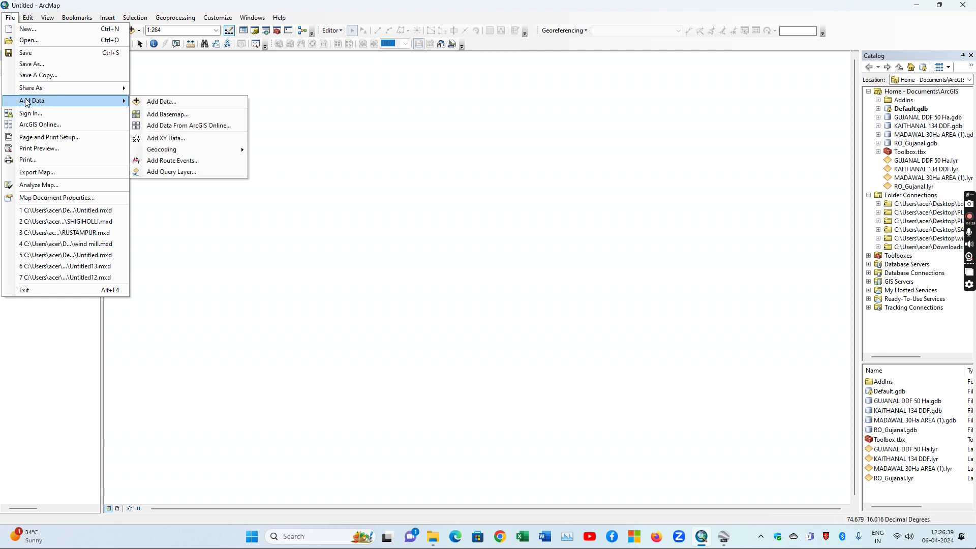
pyautogui.click(148, 104)
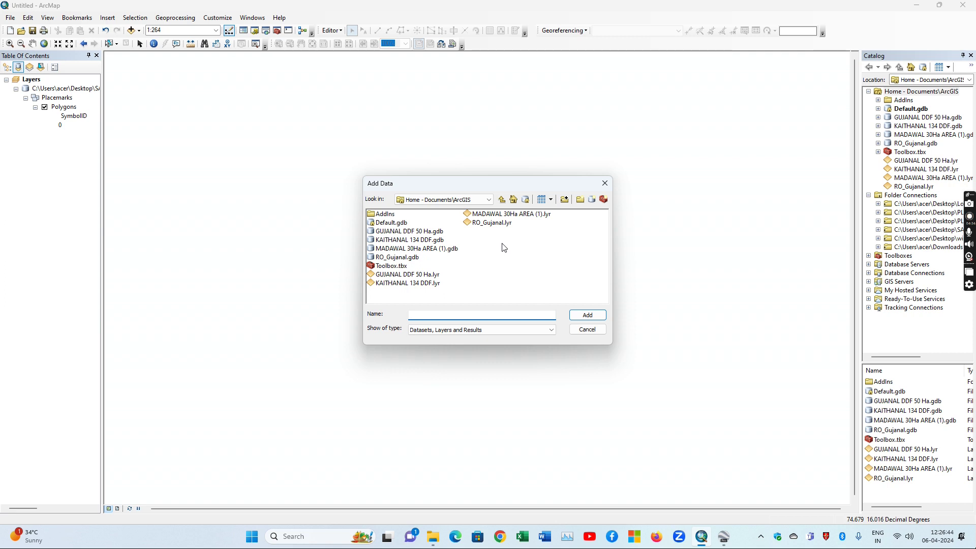
pyautogui.click(502, 200)
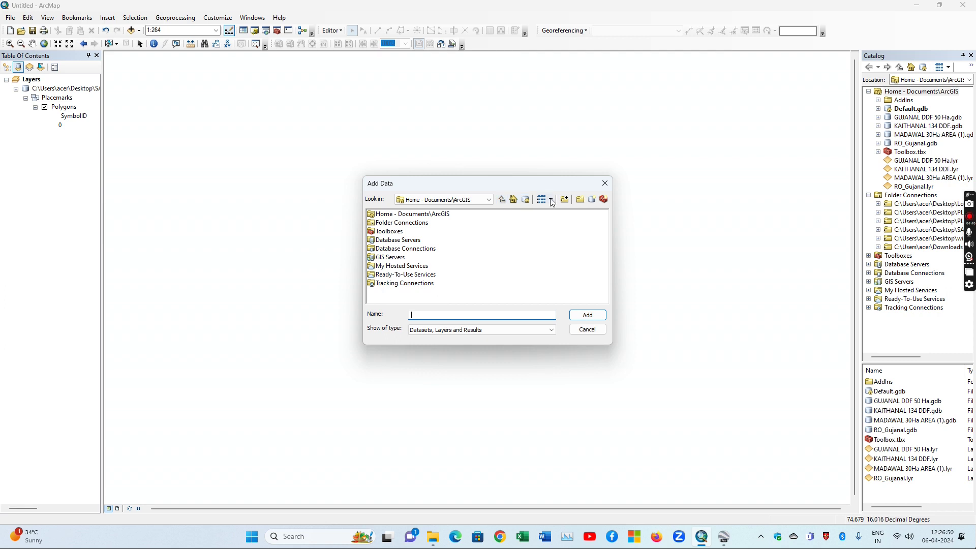
pyautogui.click(578, 201)
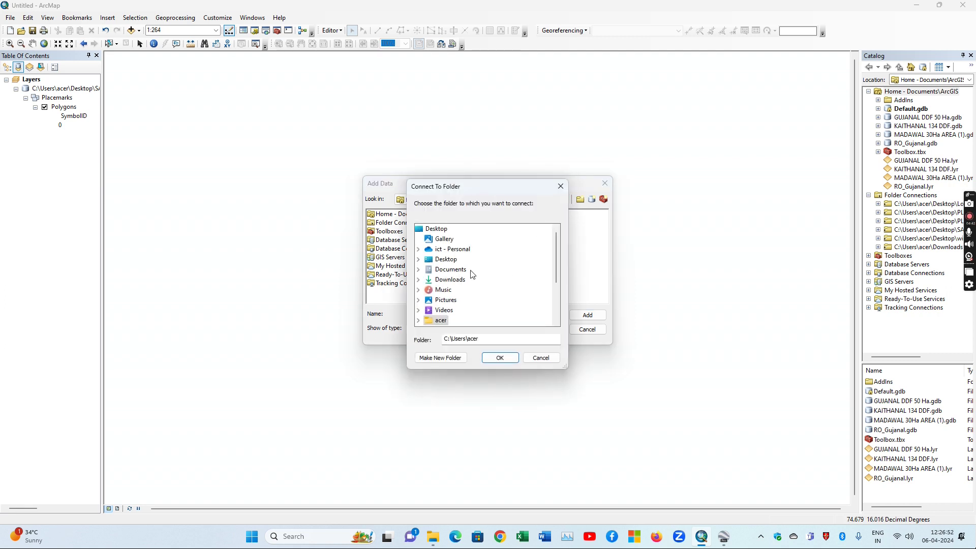
pyautogui.click(443, 259)
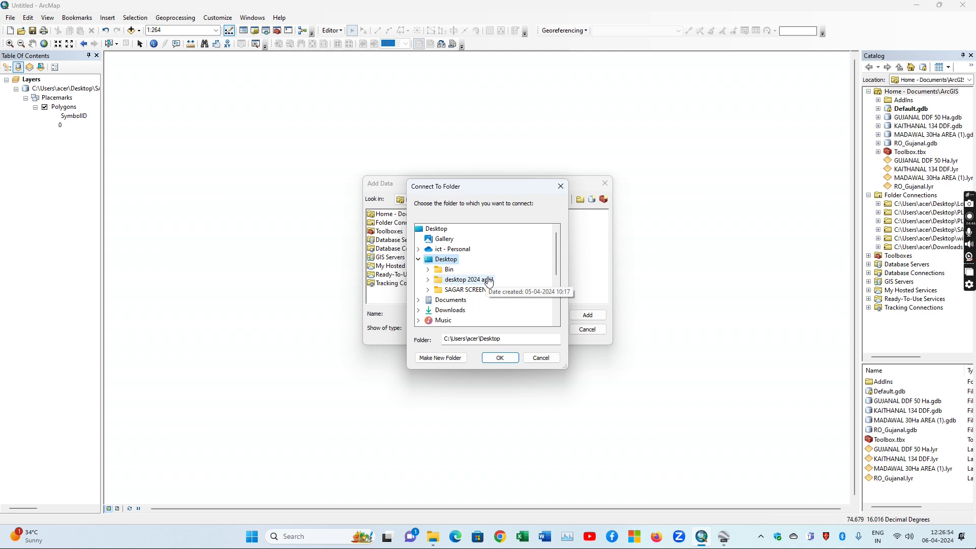
pyautogui.click(480, 291)
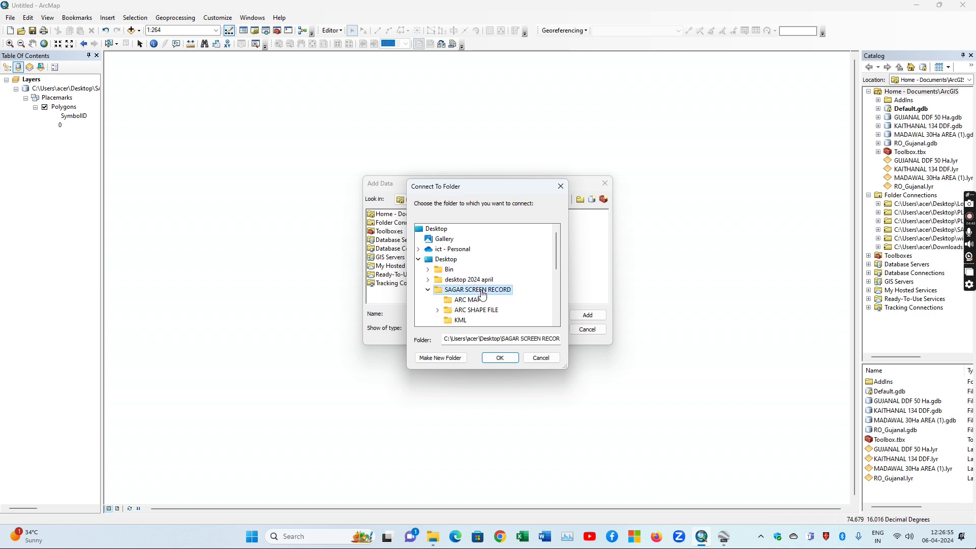
pyautogui.click(482, 310)
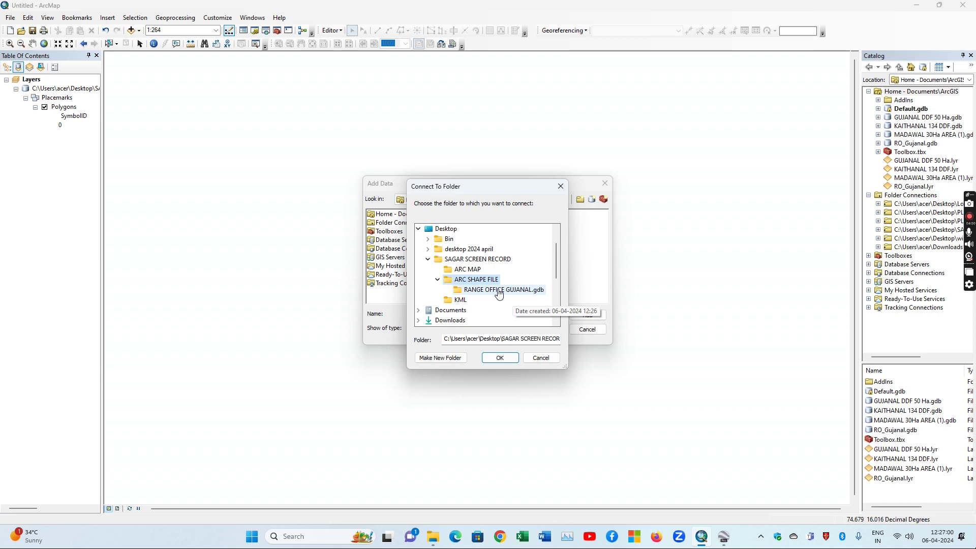
pyautogui.click(499, 291)
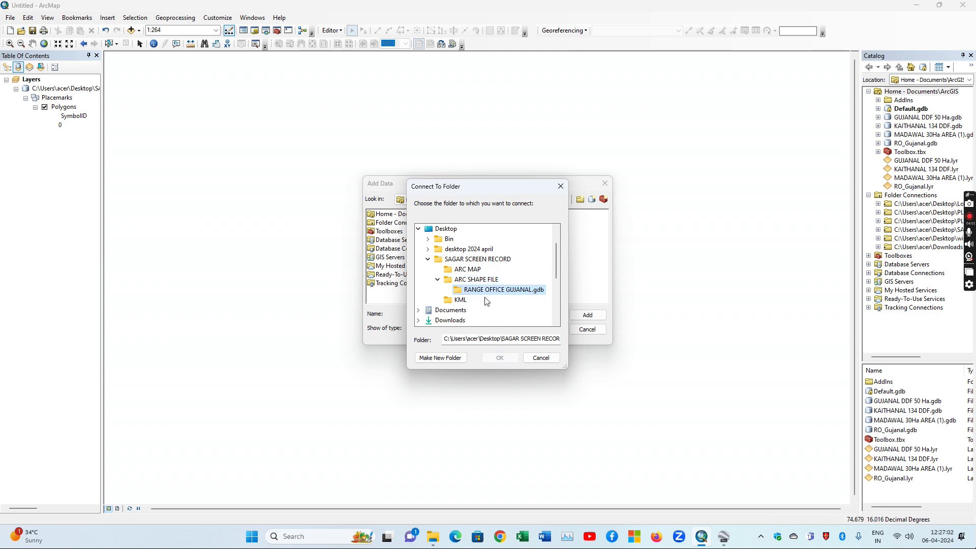
pyautogui.click(478, 281)
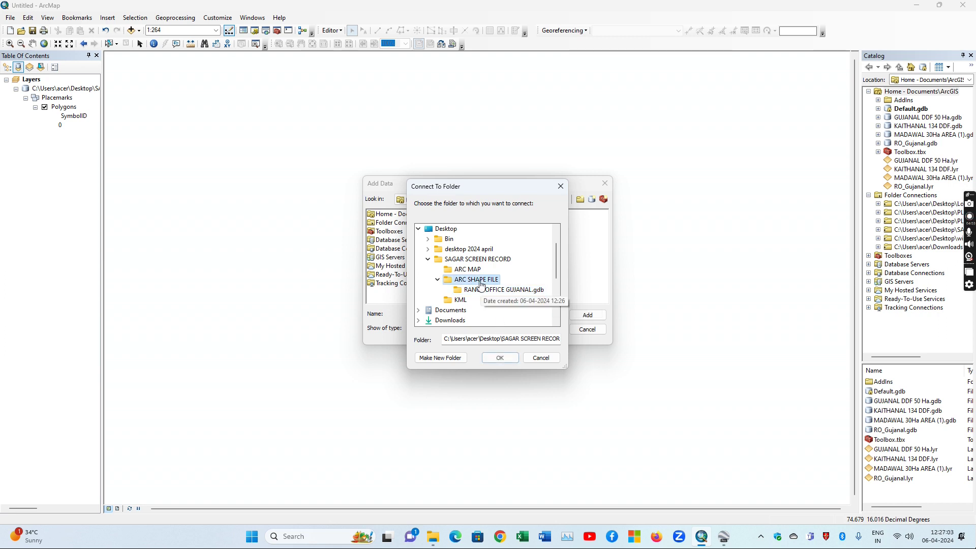
pyautogui.click(491, 360)
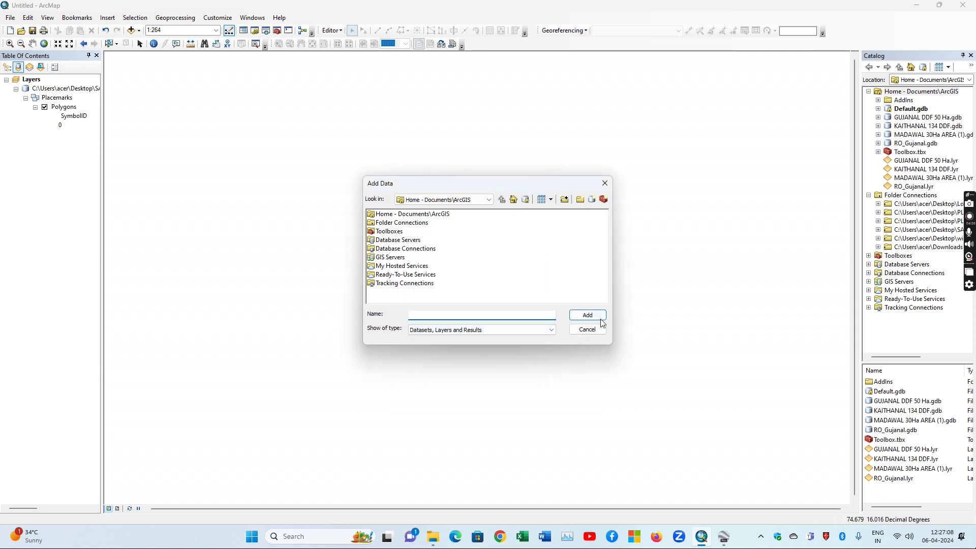
# Add the Placemarks dataset from RANGE OFFICE GUJANAL.gdb in the connected ARC SHAPE FILE folder to the map.
pyautogui.click(514, 201)
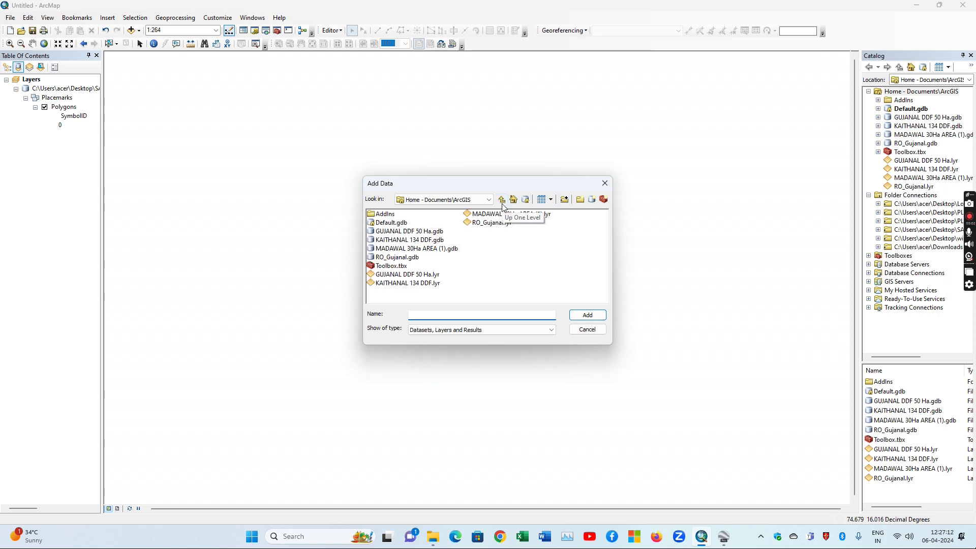
pyautogui.click(501, 201)
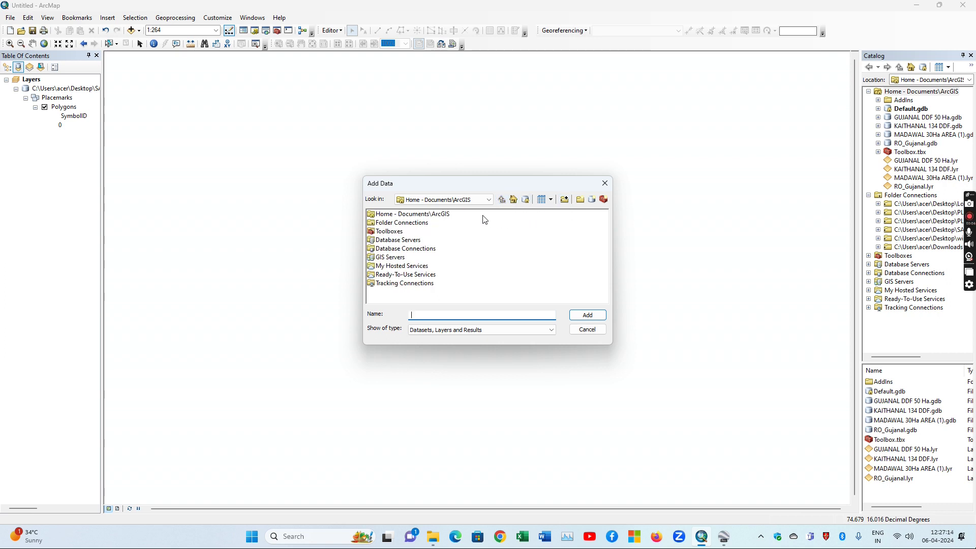
pyautogui.doubleClick(384, 226)
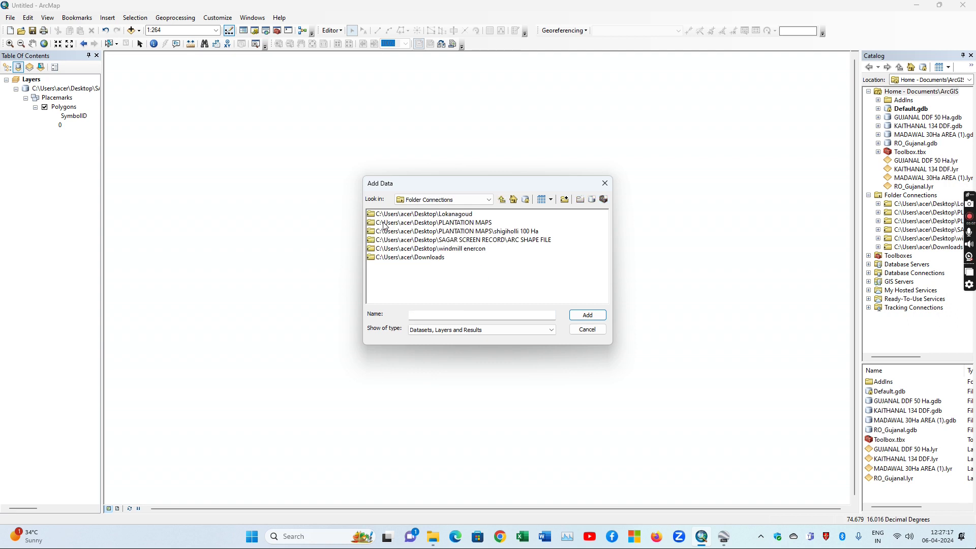
pyautogui.click(466, 242)
pyautogui.click(588, 316)
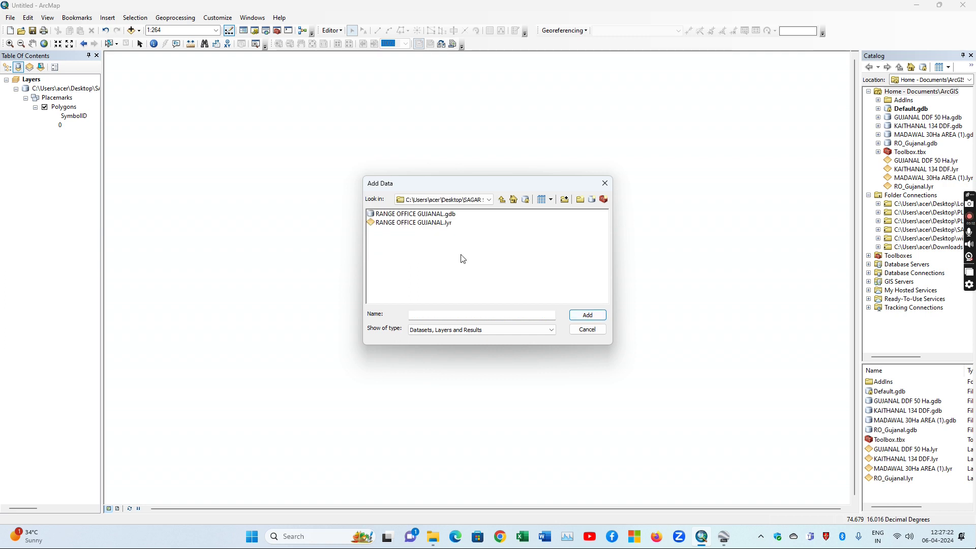
pyautogui.doubleClick(431, 215)
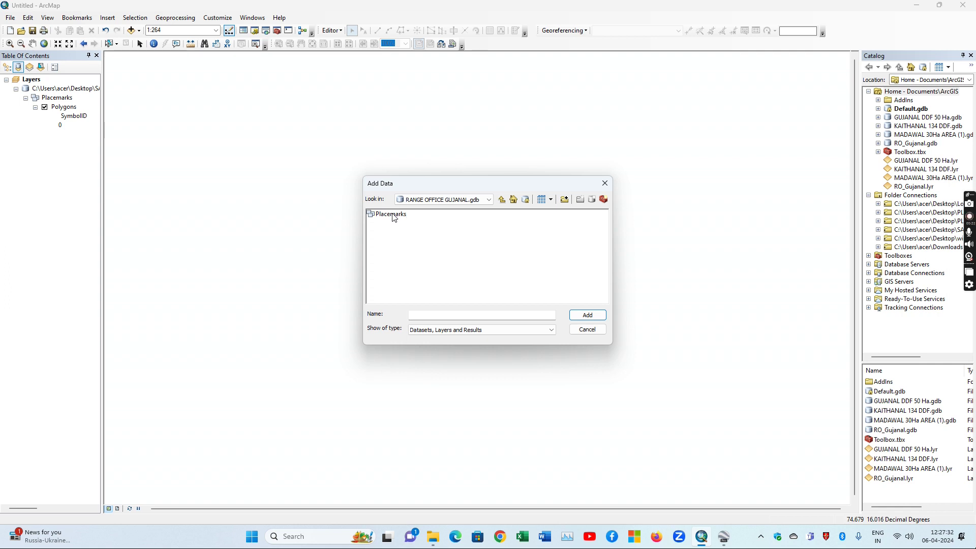
pyautogui.click(502, 200)
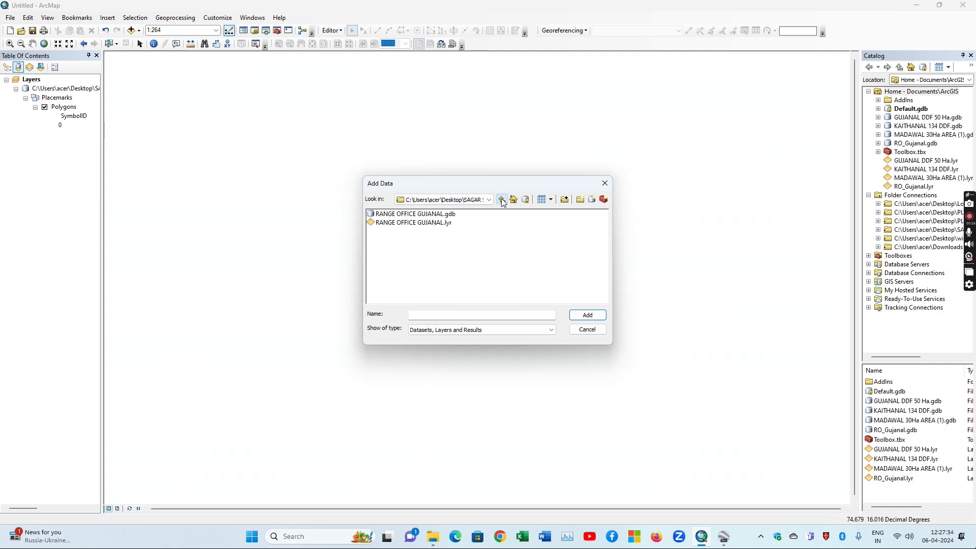
pyautogui.click(437, 227)
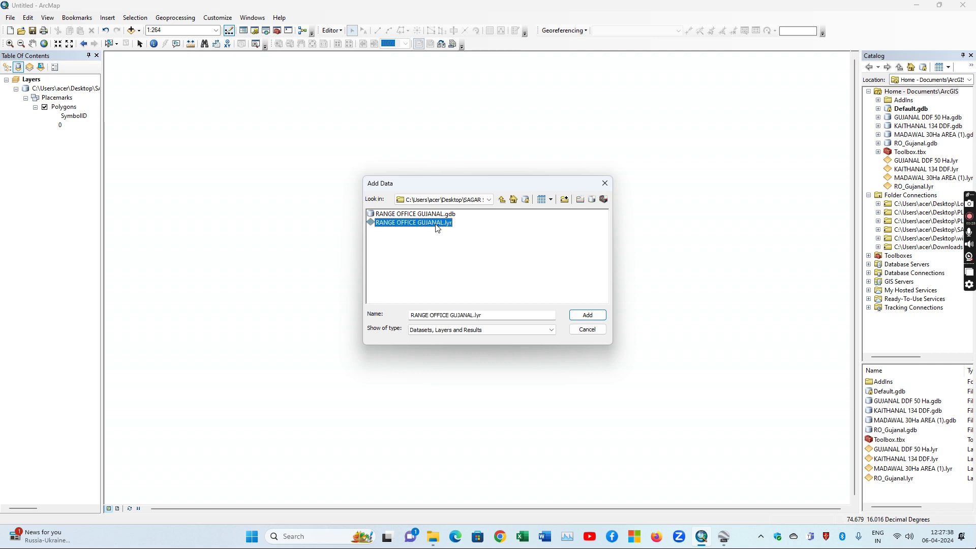
pyautogui.doubleClick(437, 214)
pyautogui.click(377, 215)
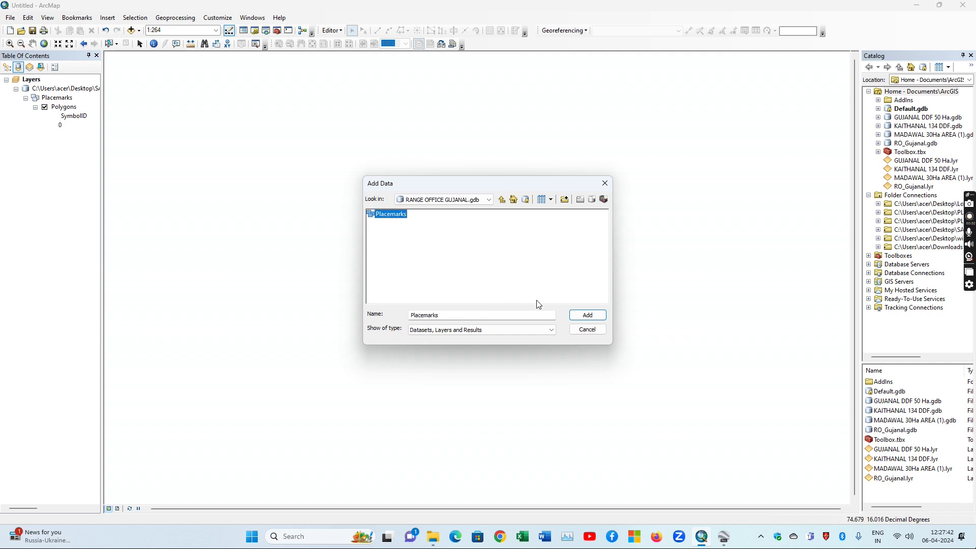
pyautogui.click(573, 316)
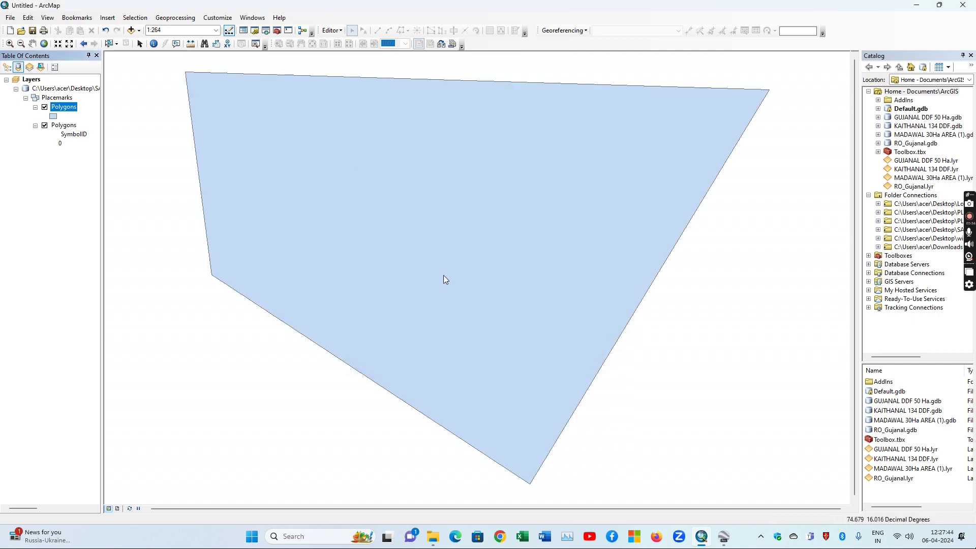
# Remove the RANGE OFFICE GUJANAL.gdb group with its polygon layers from the map's layer list.
pyautogui.scroll(-3, 444, 275)
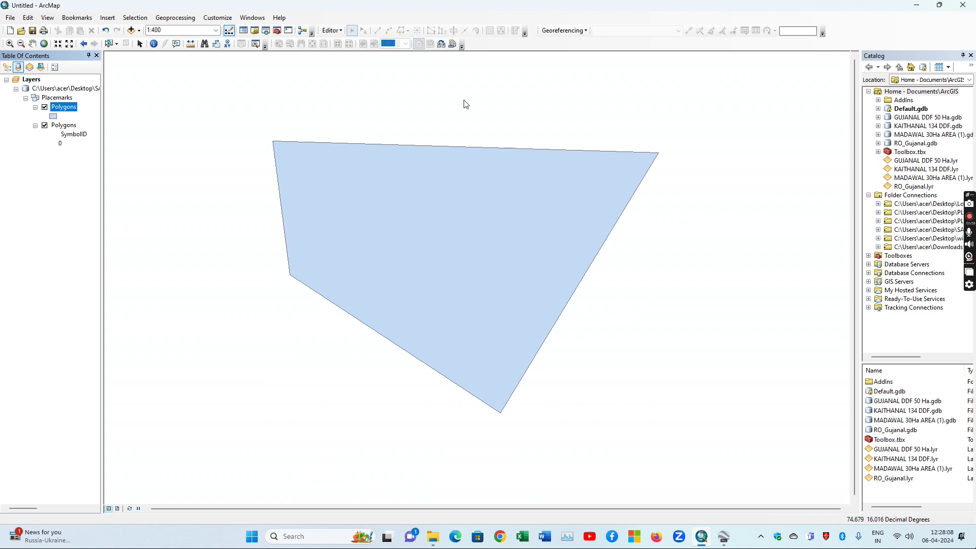
pyautogui.rightClick(79, 91)
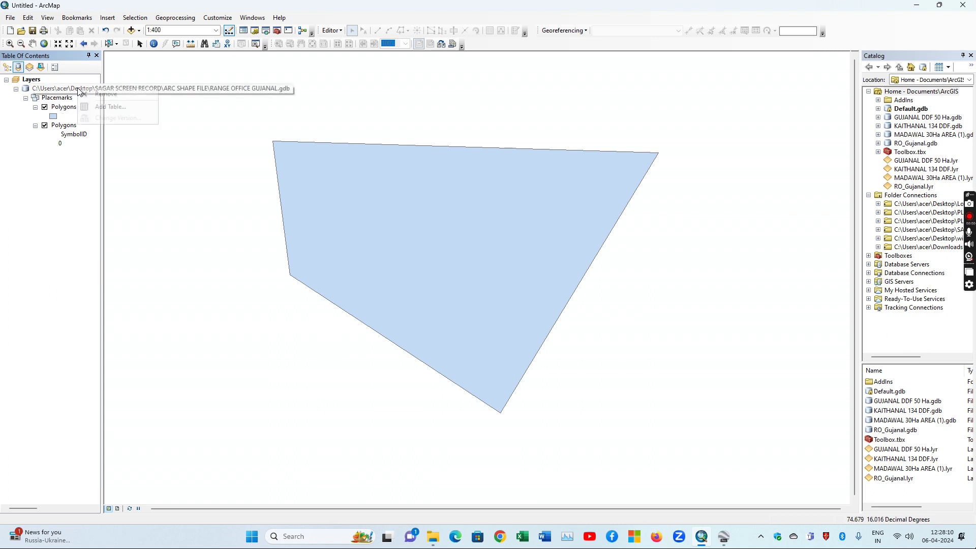
pyautogui.click(86, 97)
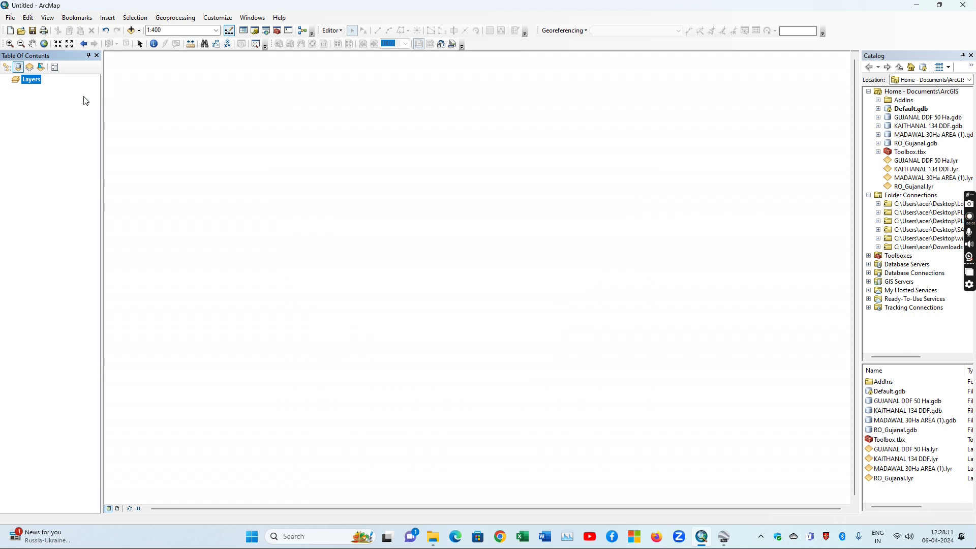
# Open ArcToolbox and launch the Layer To KML tool from the To KML toolset of the Conversion Tools.
pyautogui.click(277, 31)
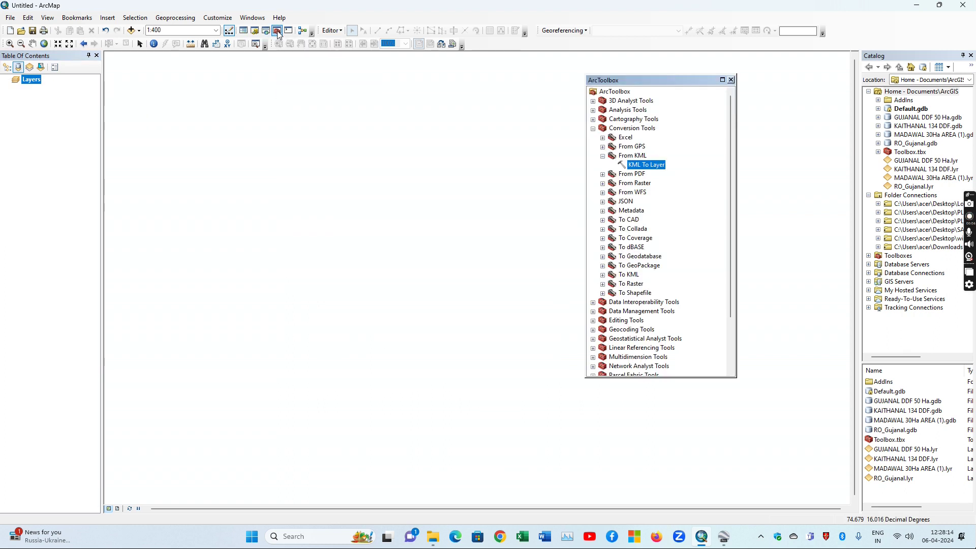
pyautogui.click(603, 156)
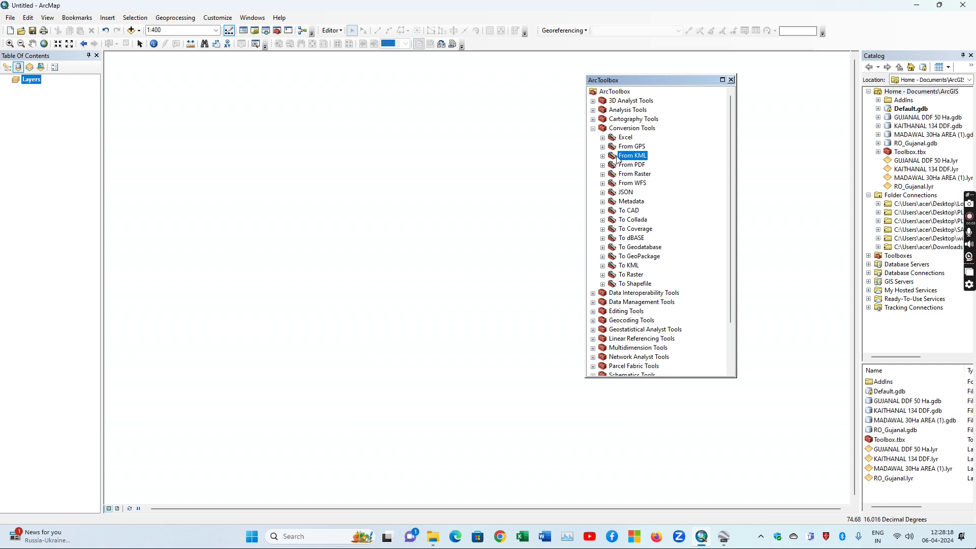
pyautogui.click(603, 156)
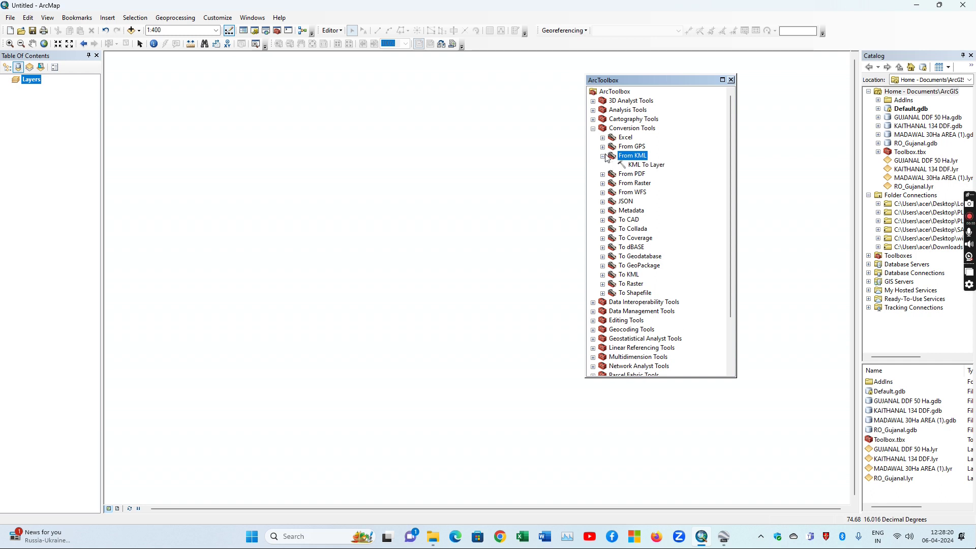
pyautogui.click(603, 156)
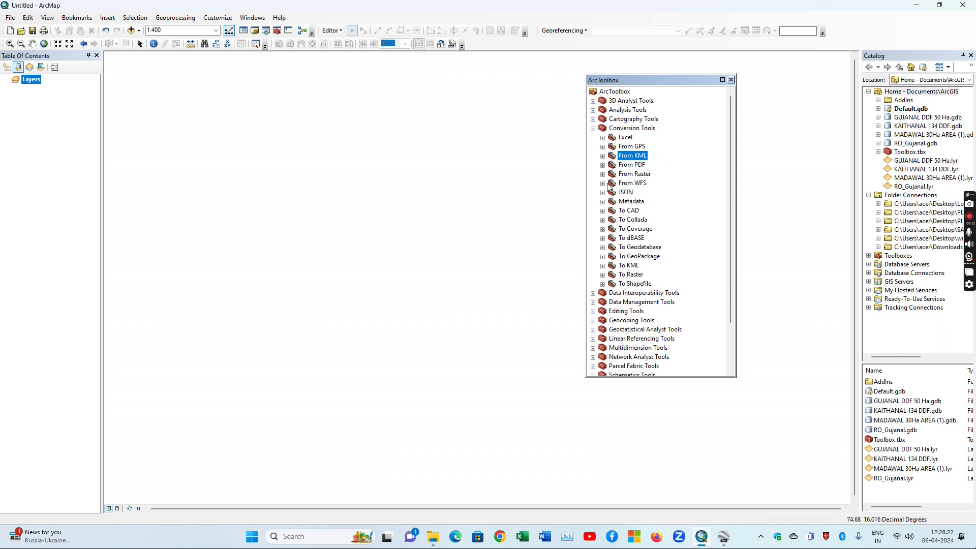
pyautogui.click(603, 265)
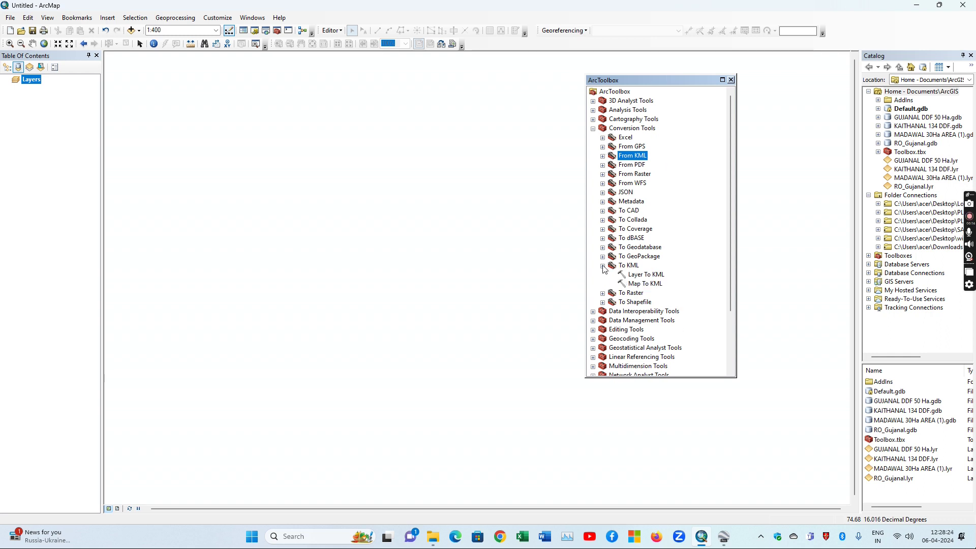
pyautogui.doubleClick(656, 277)
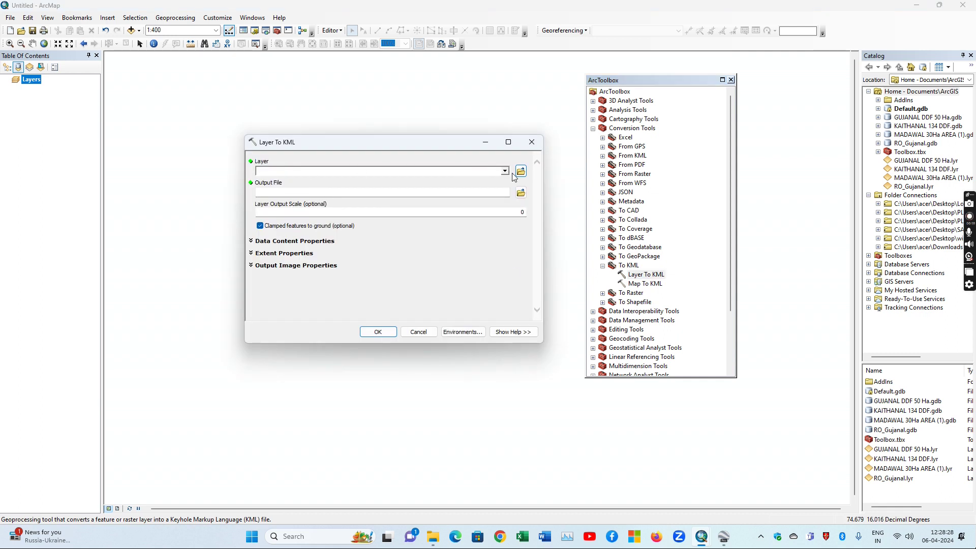
# Choose RANGE OFFICE GUJANAL.lyr from the connected ARC SHAPE FILE folder as the input layer for Layer To KML.
pyautogui.click(521, 173)
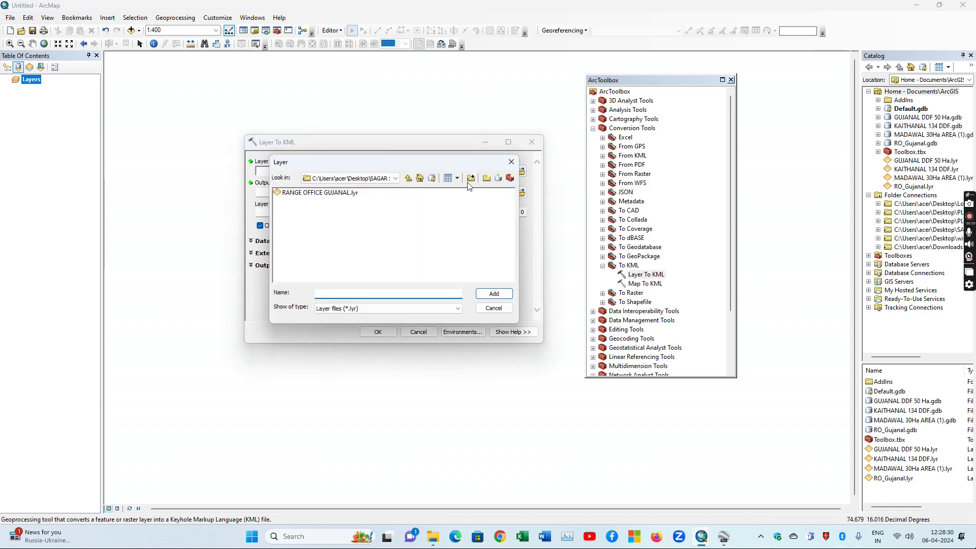
pyautogui.click(348, 193)
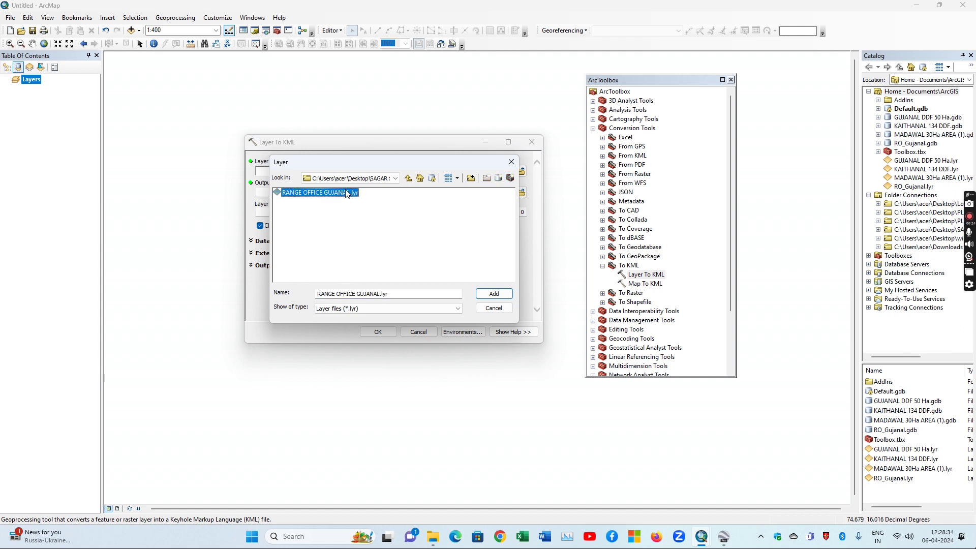
pyautogui.click(411, 179)
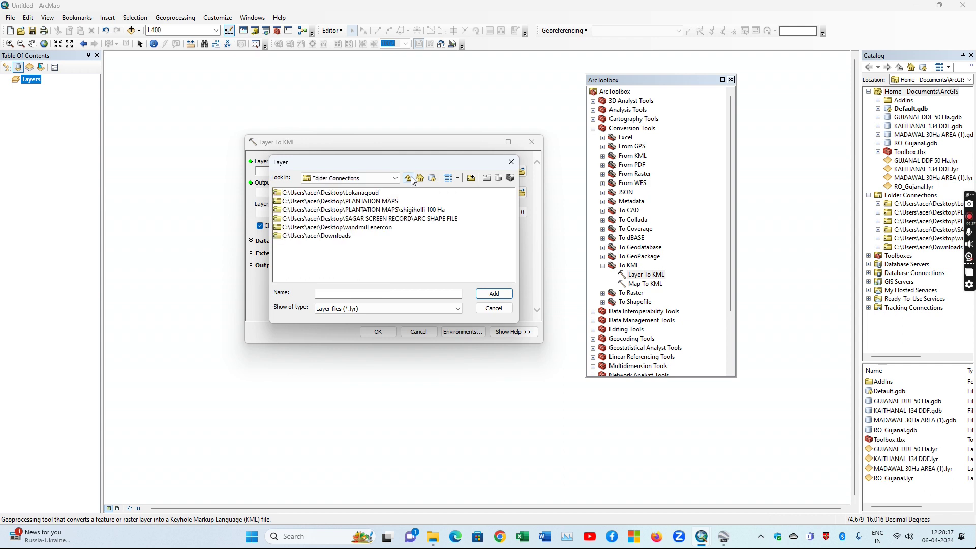
pyautogui.doubleClick(368, 220)
pyautogui.click(331, 198)
pyautogui.click(492, 293)
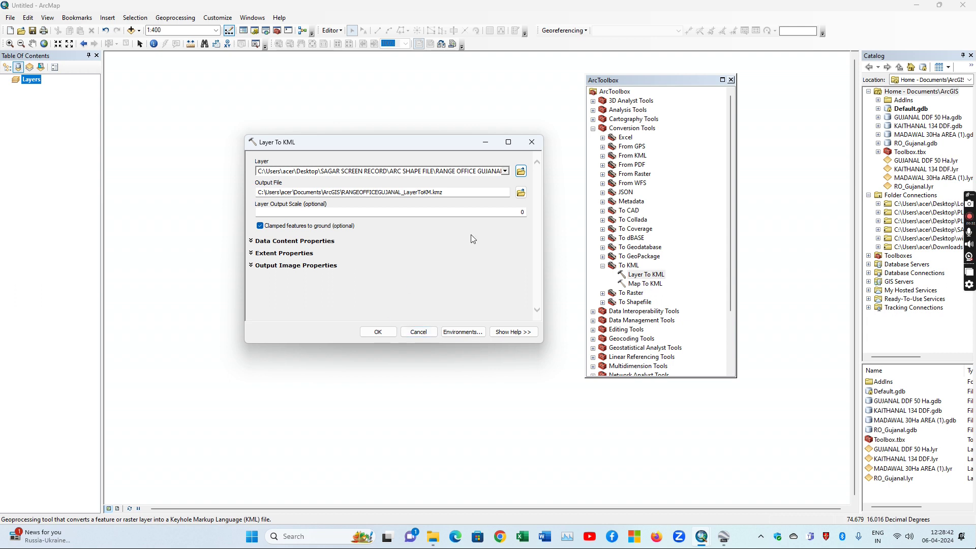
# Set the output file to RANGE 2.kmz in the screen-record folder on the desktop and run the Layer To KML conversion.
pyautogui.click(521, 192)
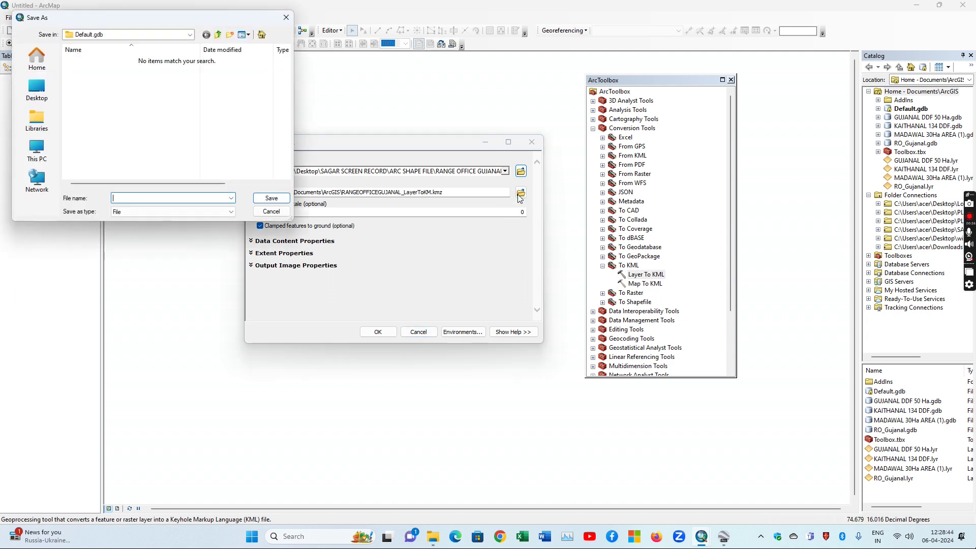
pyautogui.click(44, 90)
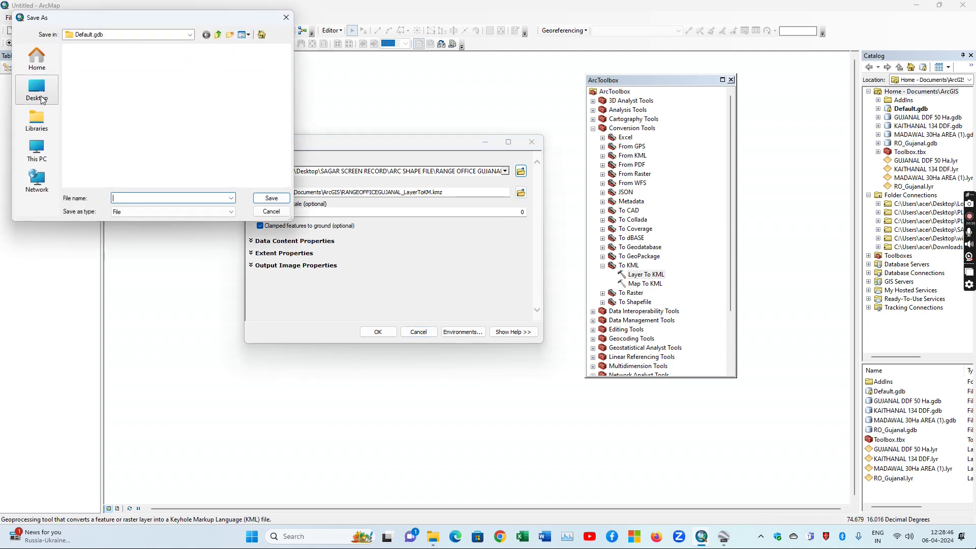
pyautogui.scroll(-3, 127, 138)
pyautogui.scroll(-3, 127, 138)
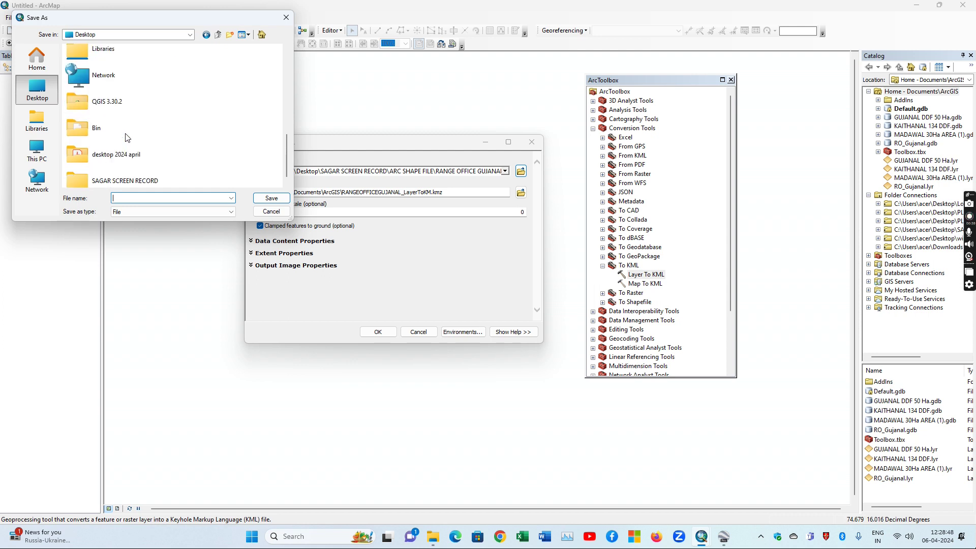
pyautogui.click(127, 178)
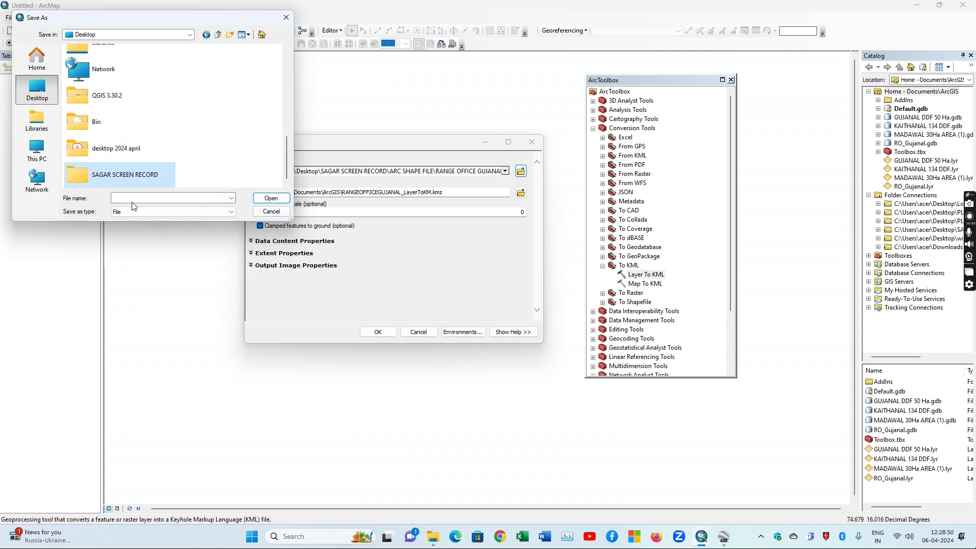
pyautogui.doubleClick(140, 178)
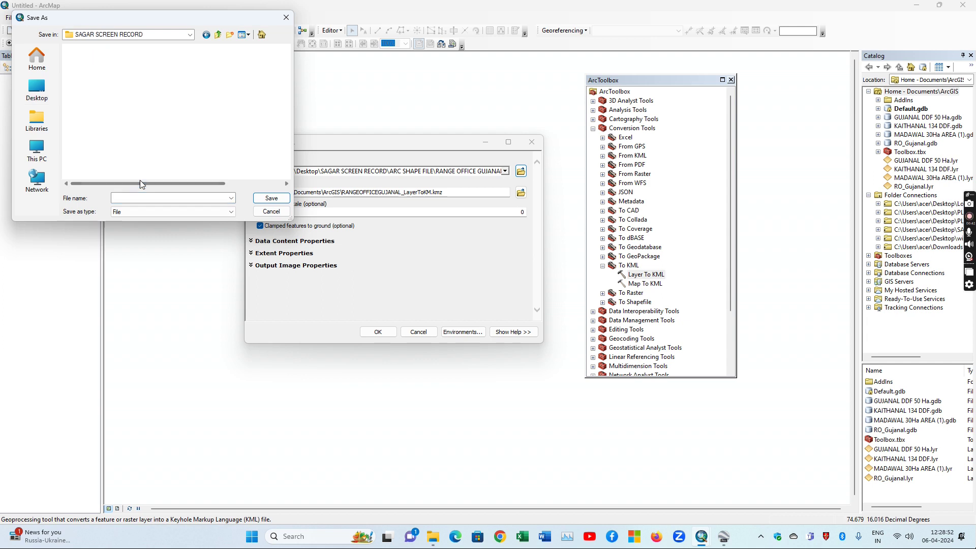
pyautogui.click(123, 198)
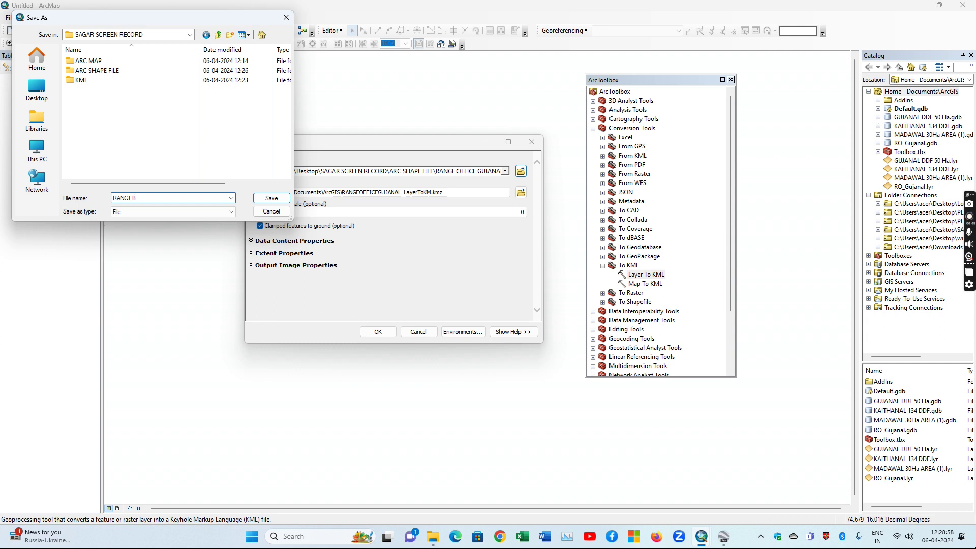
pyautogui.click(262, 199)
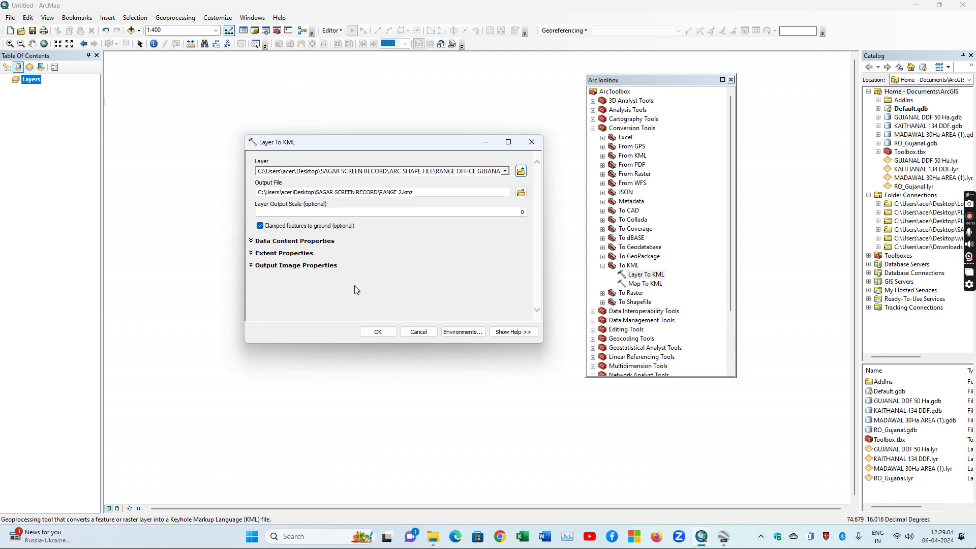
pyautogui.click(376, 331)
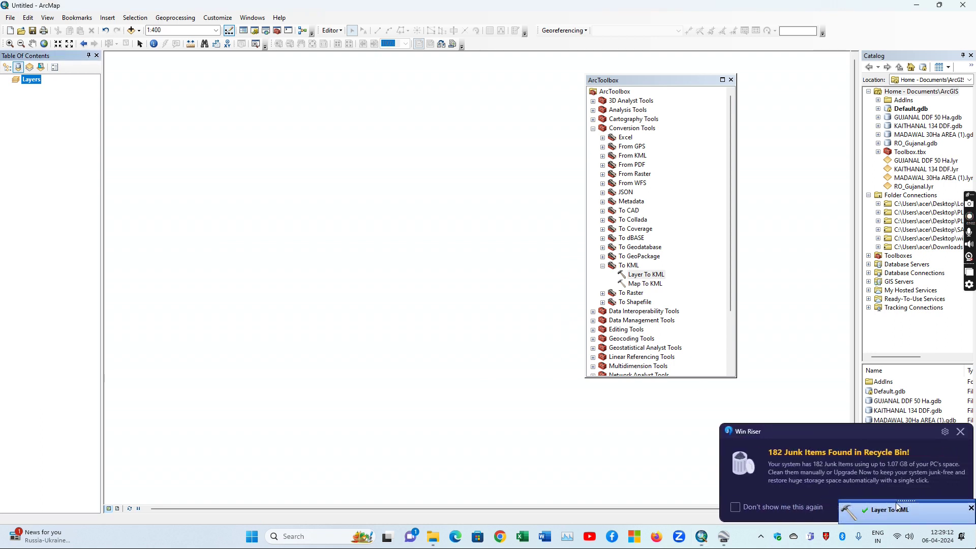
# Dismiss the junk-items notification, close ArcToolbox and switch to Google Earth Pro.
pyautogui.click(960, 432)
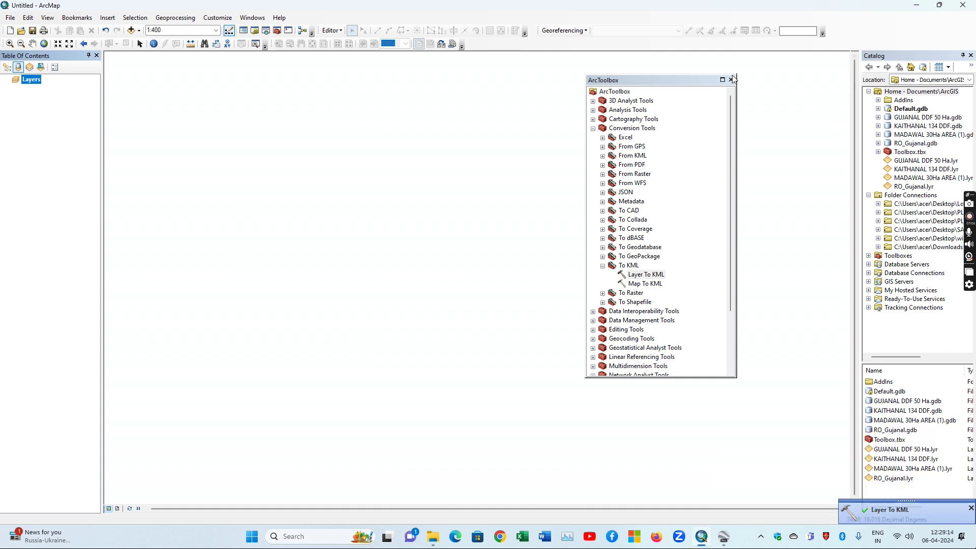
pyautogui.click(731, 79)
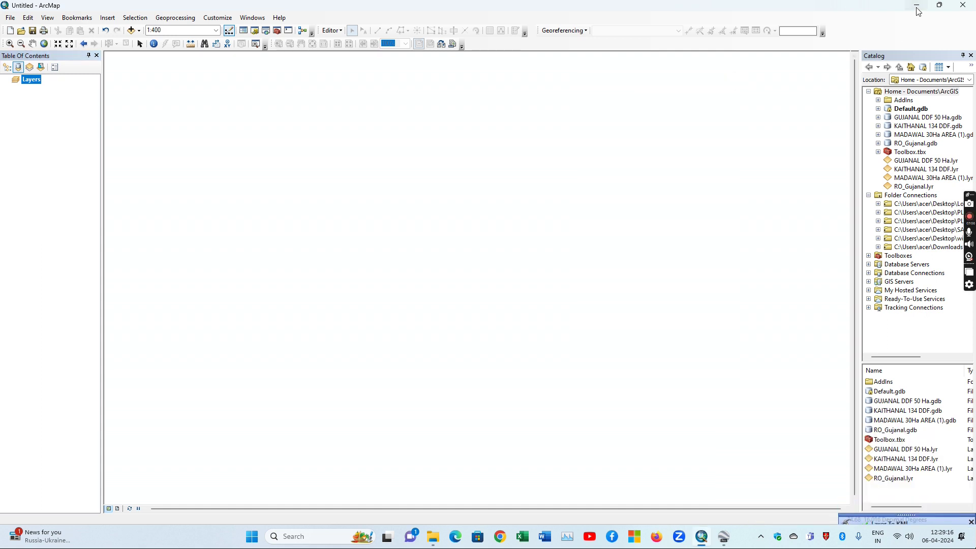
pyautogui.click(917, 5)
pyautogui.click(723, 537)
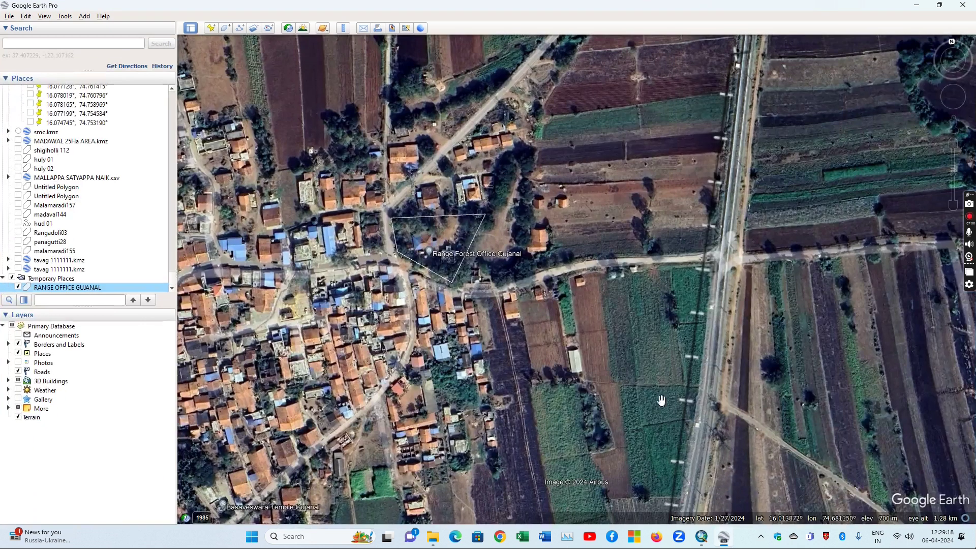
# Delete the RANGE OFFICE GUJANAL polygon from Temporary Places.
pyautogui.rightClick(45, 290)
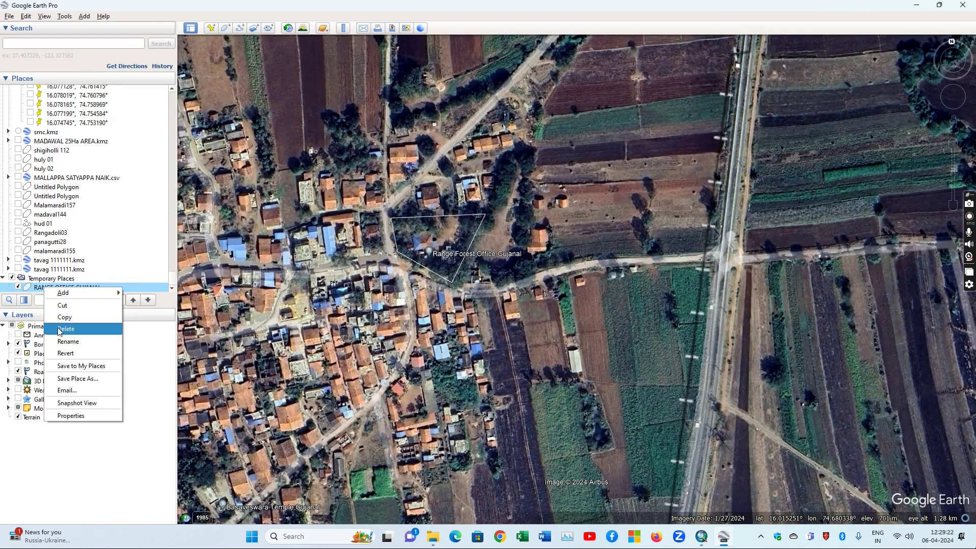
pyautogui.click(59, 330)
pyautogui.click(506, 278)
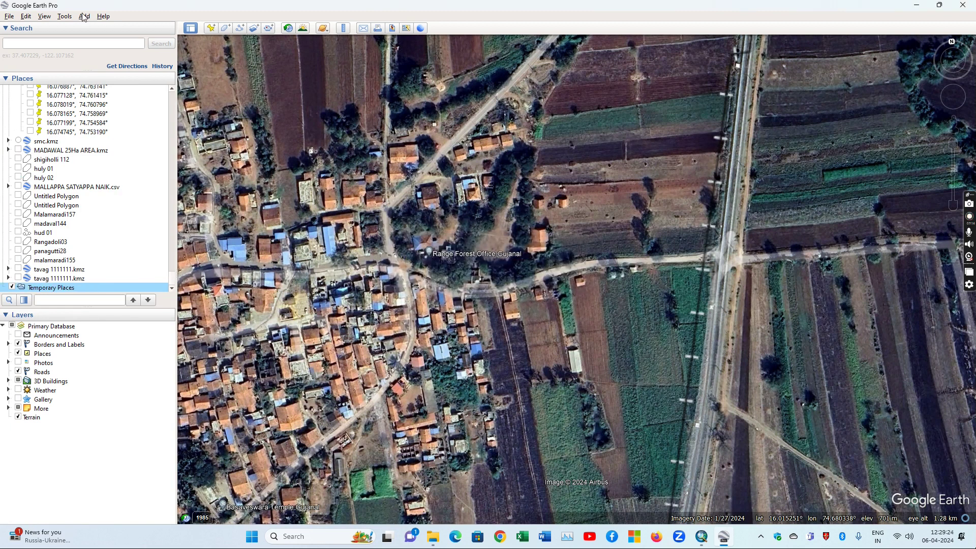
# Open the converted RANGE 2 file from the screen-record folder and inspect the range office boundary on the imagery.
pyautogui.click(8, 15)
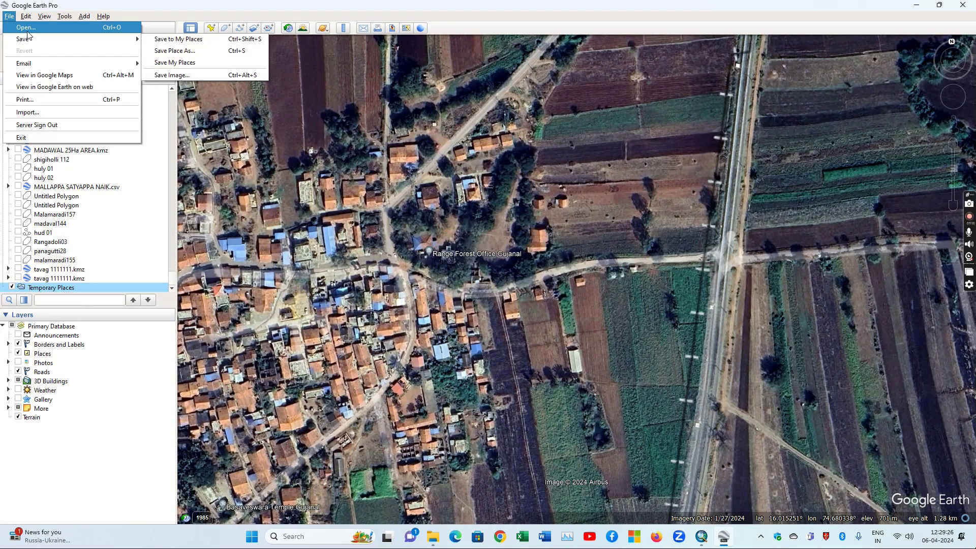
pyautogui.click(23, 26)
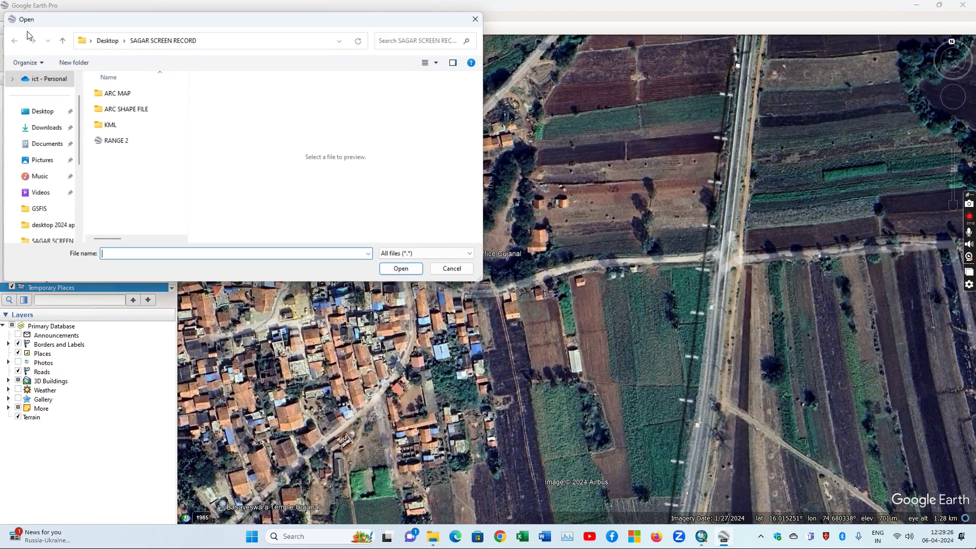
pyautogui.click(131, 146)
pyautogui.click(401, 268)
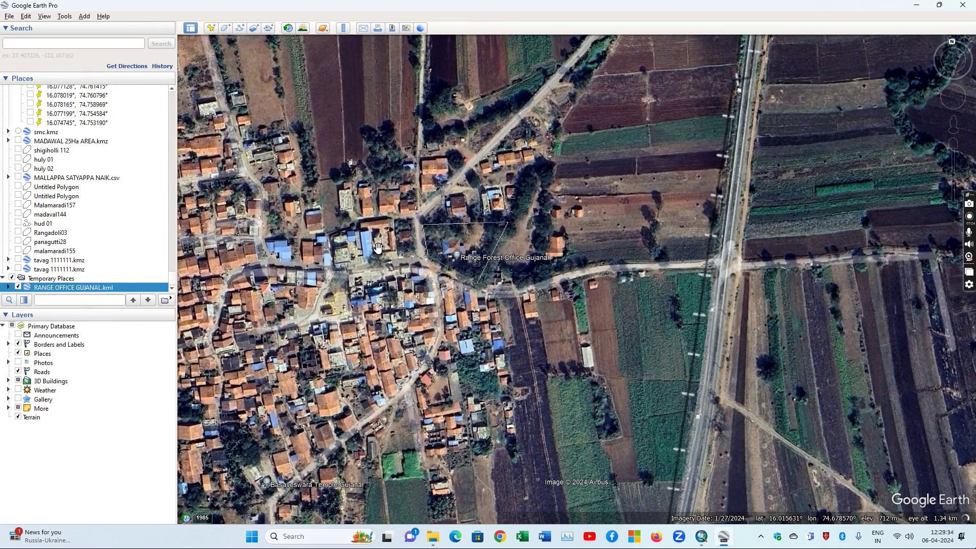
pyautogui.scroll(2, 443, 243)
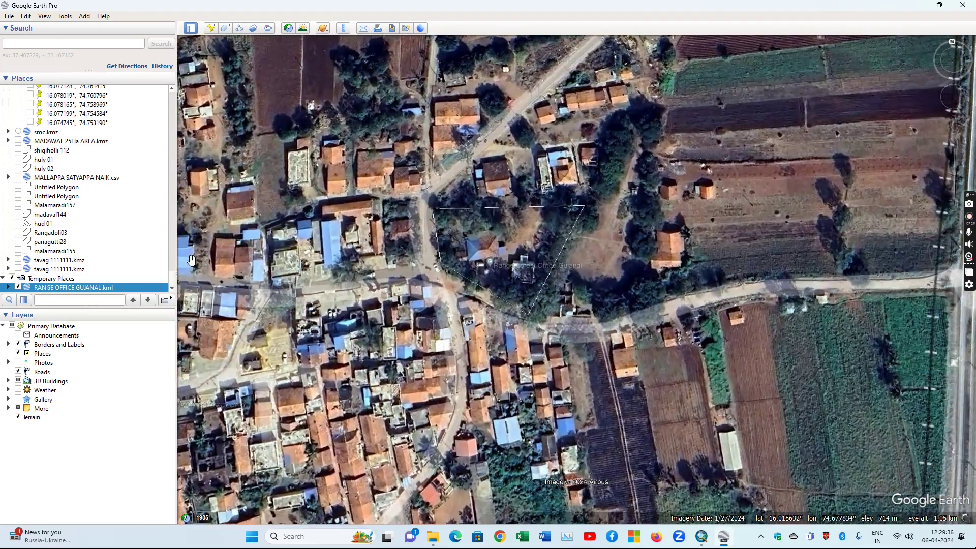
pyautogui.scroll(1, 429, 263)
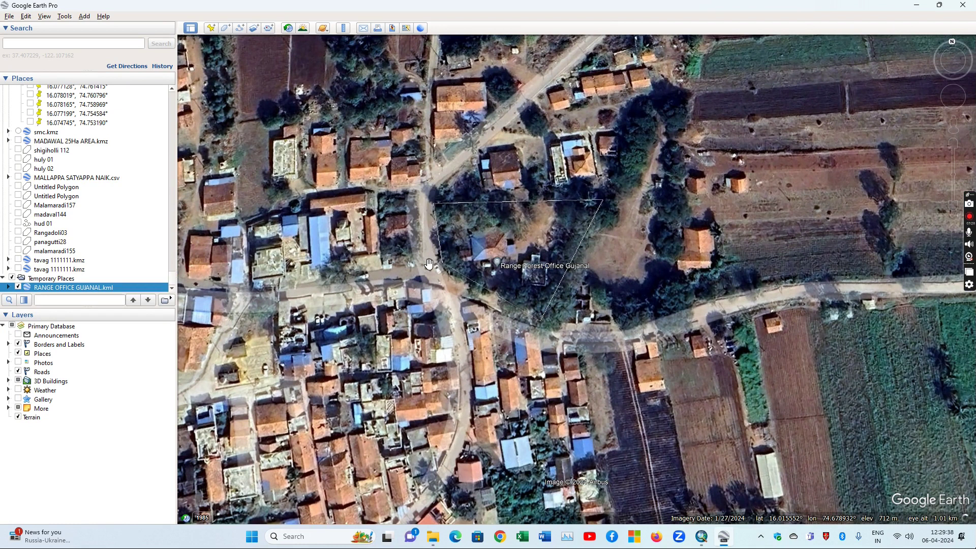
pyautogui.scroll(1, 483, 252)
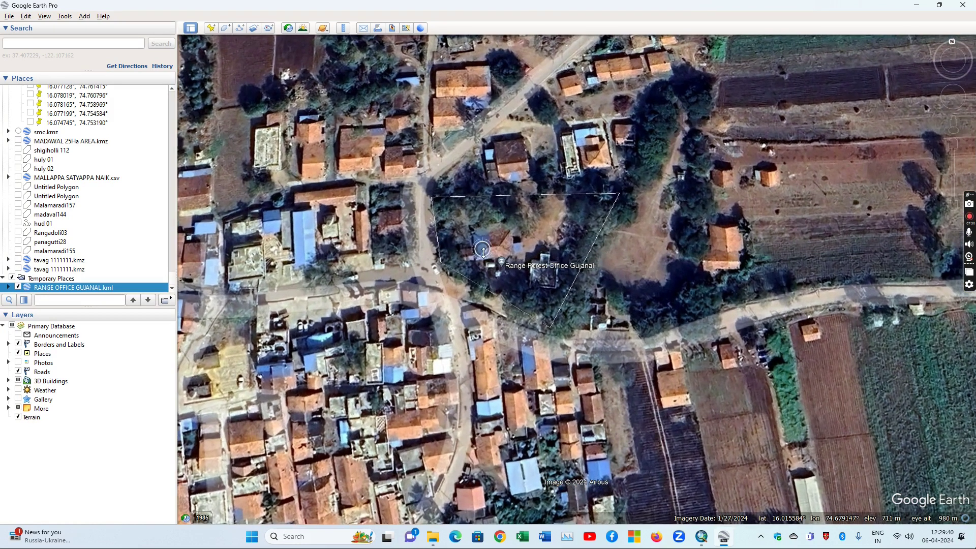